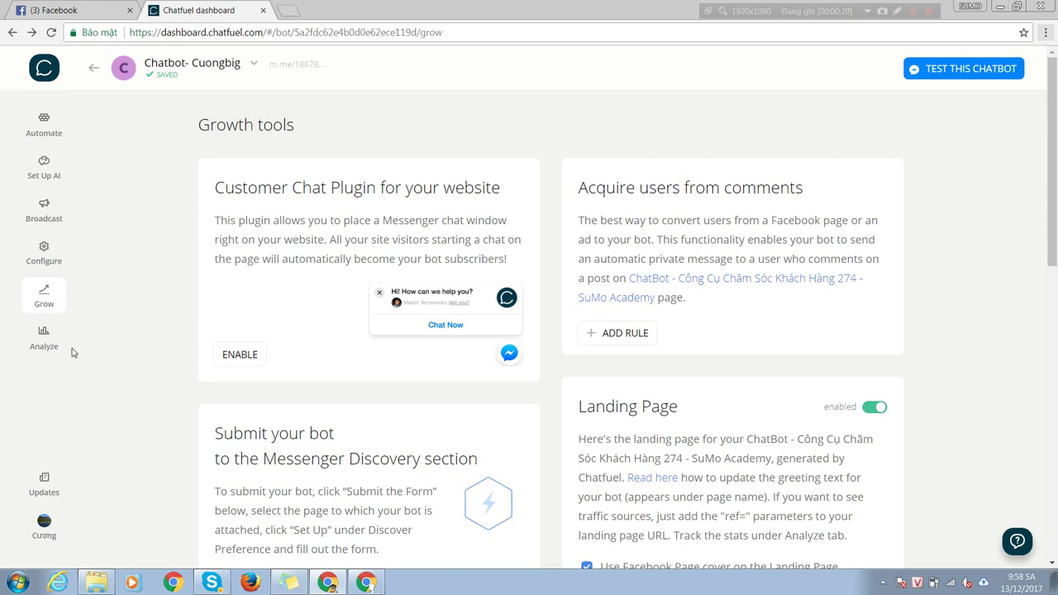
Start a new autoreply rule for acquiring users from comments, granting Chatfuel access to the Facebook page's messages
{"action": "left_click", "coordinate": [60, 307]}
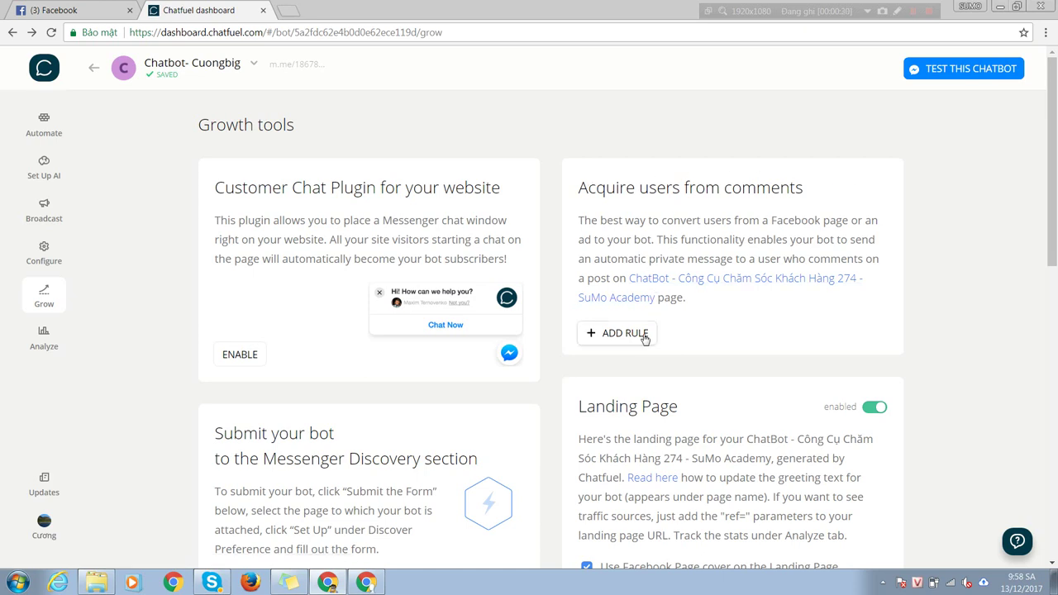
{"action": "left_click", "coordinate": [645, 336]}
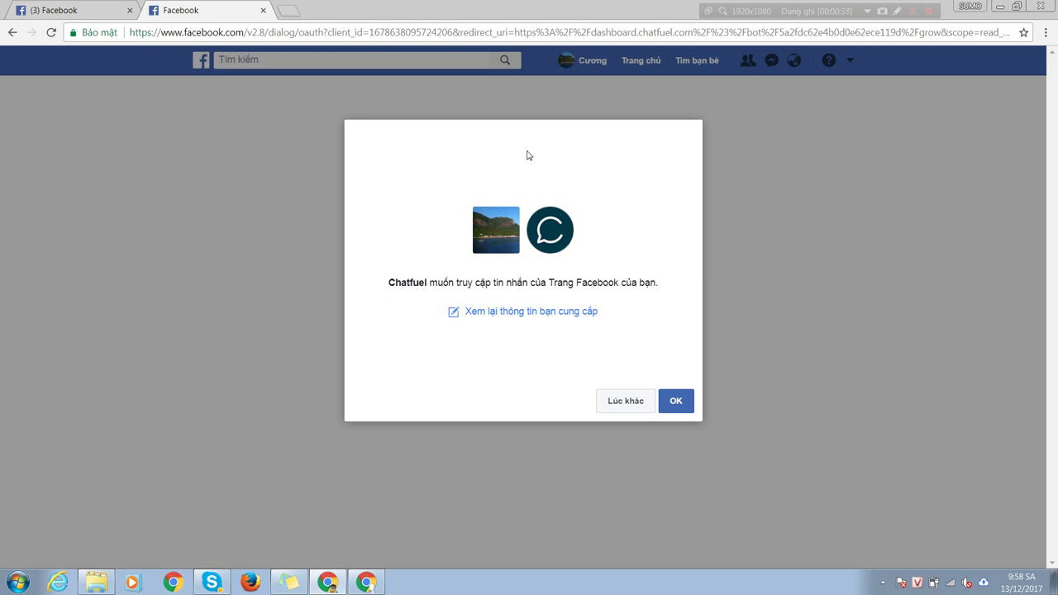
{"action": "left_click", "coordinate": [685, 404]}
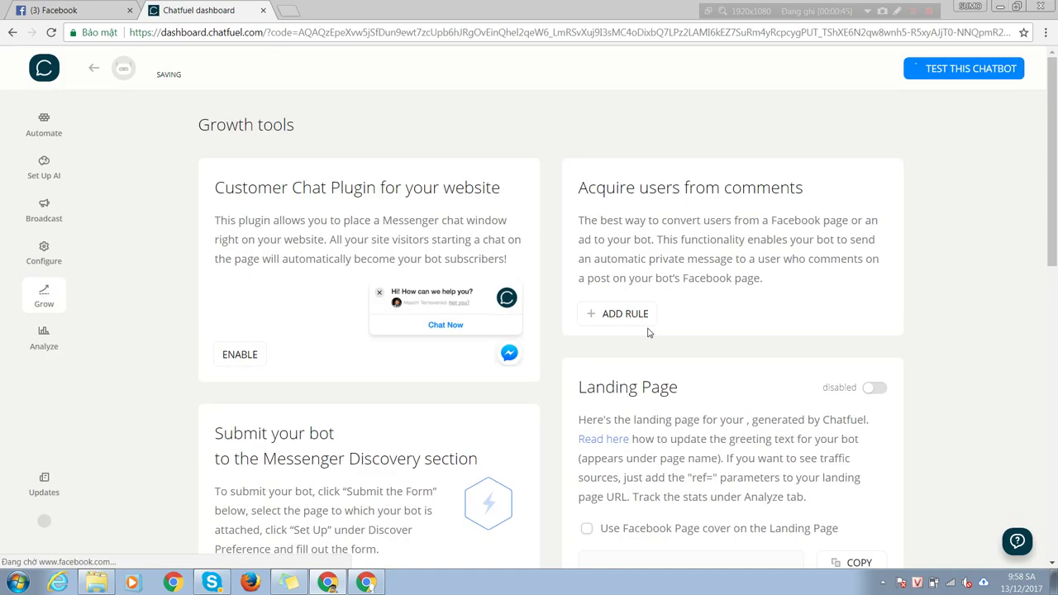
{"action": "left_click", "coordinate": [647, 331]}
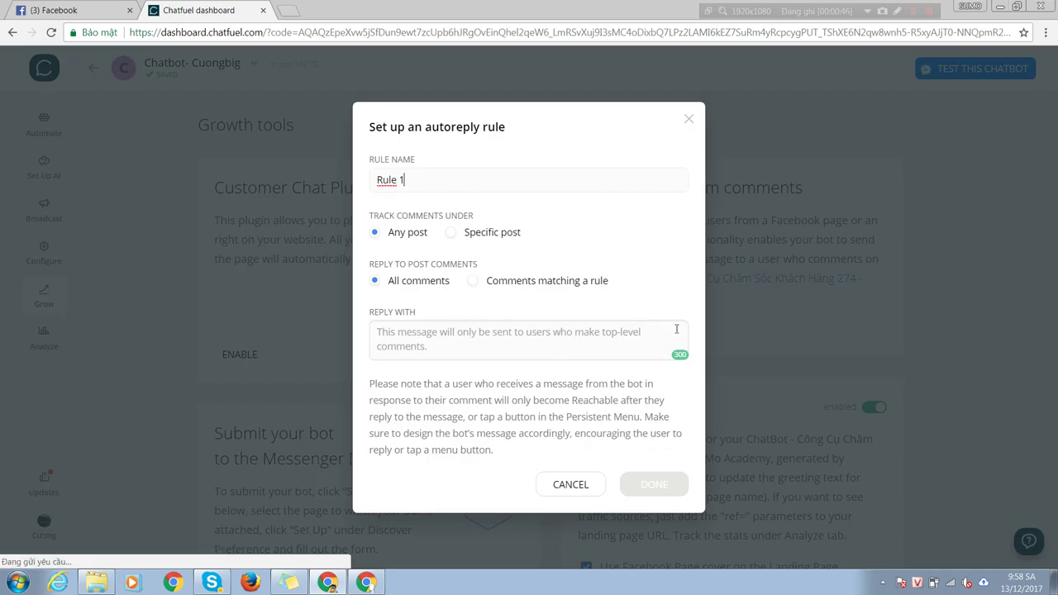
Name the autoreply rule "Dieu kien 1"
{"action": "left_click_drag", "start_coordinate": [411, 179], "coordinate": [334, 167]}
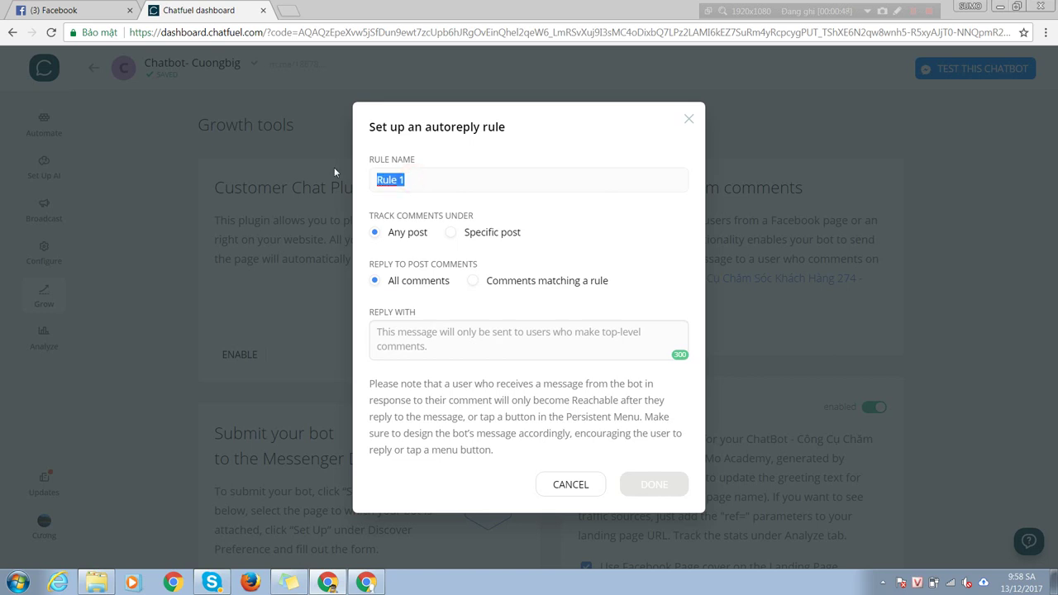
{"action": "key", "text": "Caps_Lock"}
{"action": "type", "text": "Dieu kien 1"}
{"action": "left_click", "coordinate": [449, 232]}
{"action": "left_click", "coordinate": [436, 255]}
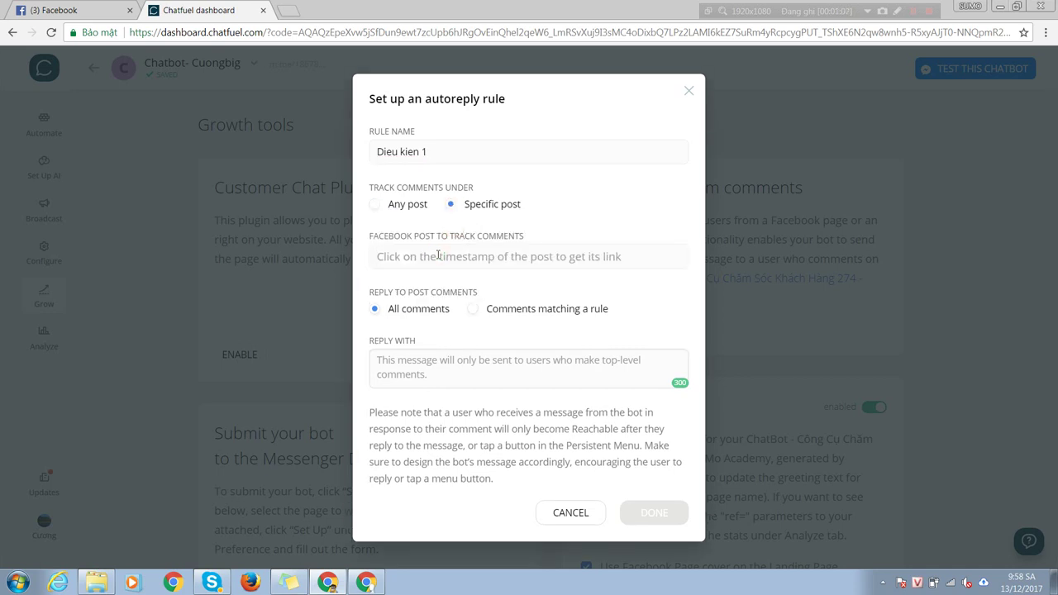
{"action": "left_click", "coordinate": [374, 204]}
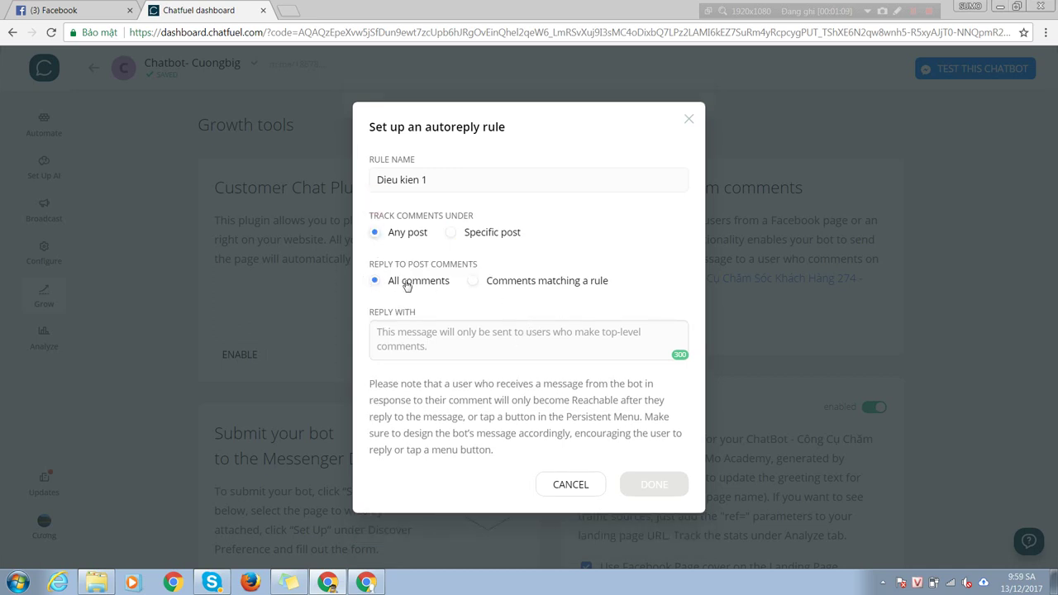
Make the rule reply only to comments matching the phrases "size", "giá", "tư vấn" and "mua"
{"action": "left_click", "coordinate": [473, 286]}
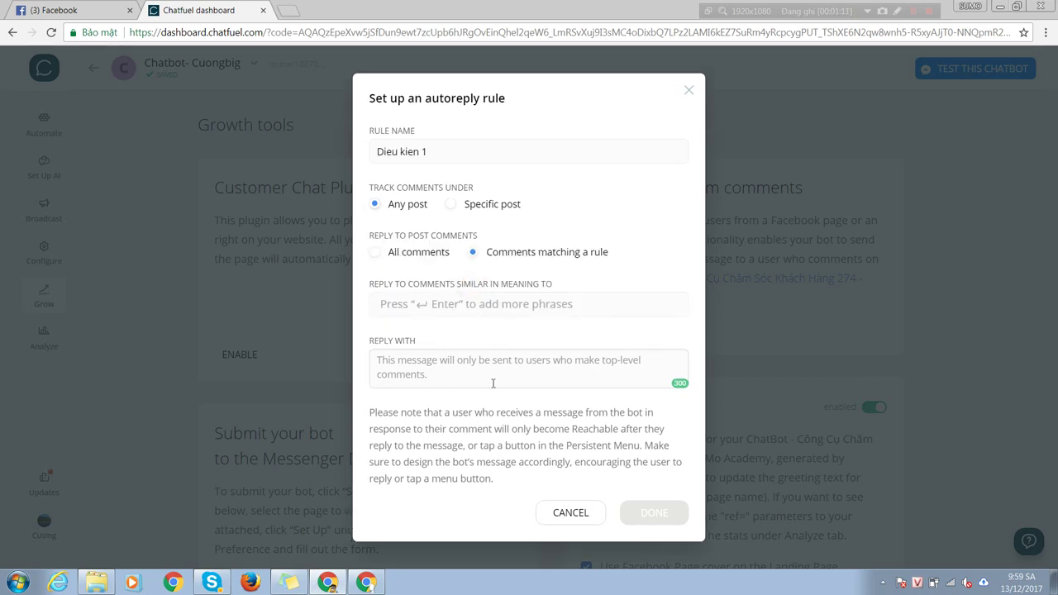
{"action": "left_click", "coordinate": [485, 306]}
{"action": "type", "text": "size, "}
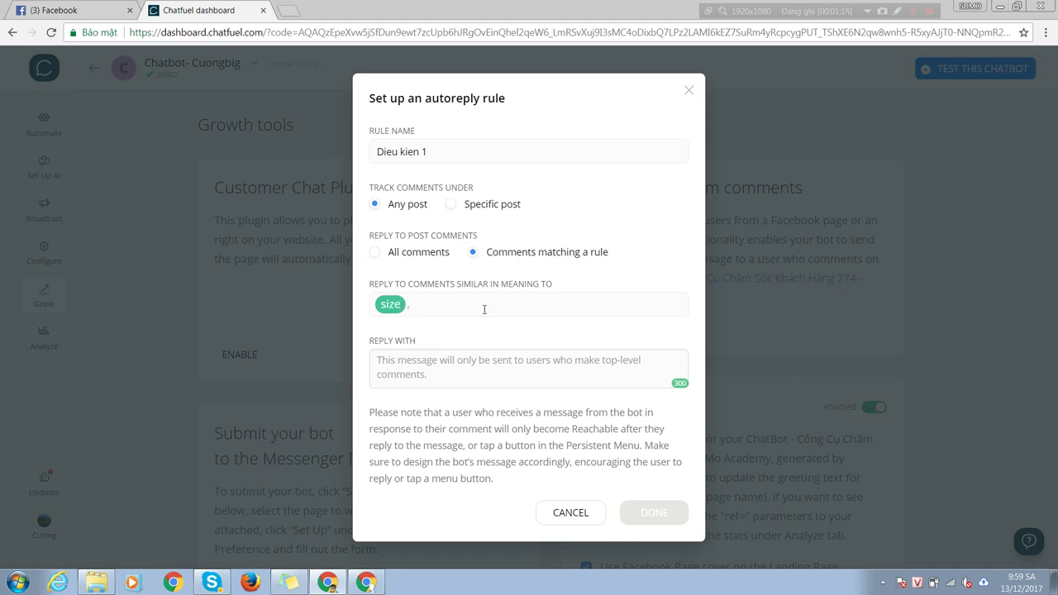
{"action": "type", "text": "giá, tư vấn"}
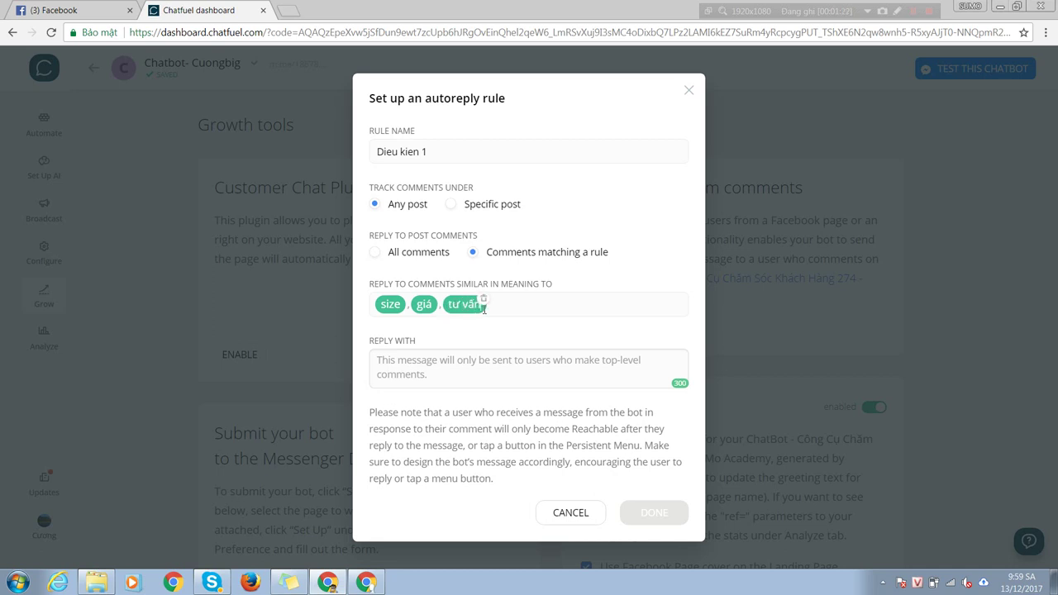
{"action": "type", "text": ", mua,"}
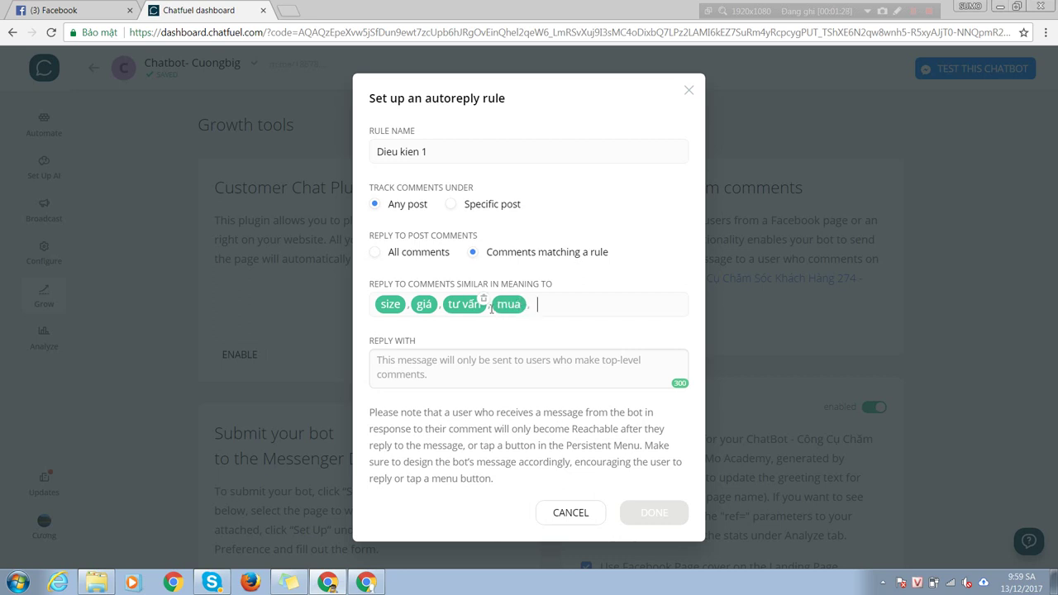
Write the reply message "Chào bạn .Bạn muốn mua sản phẩm nào .Bạn vui lòng gữi hình ảnh cho chúng tôi"
{"action": "left_click", "coordinate": [478, 370]}
{"action": "key", "text": "Caps_Lock"}
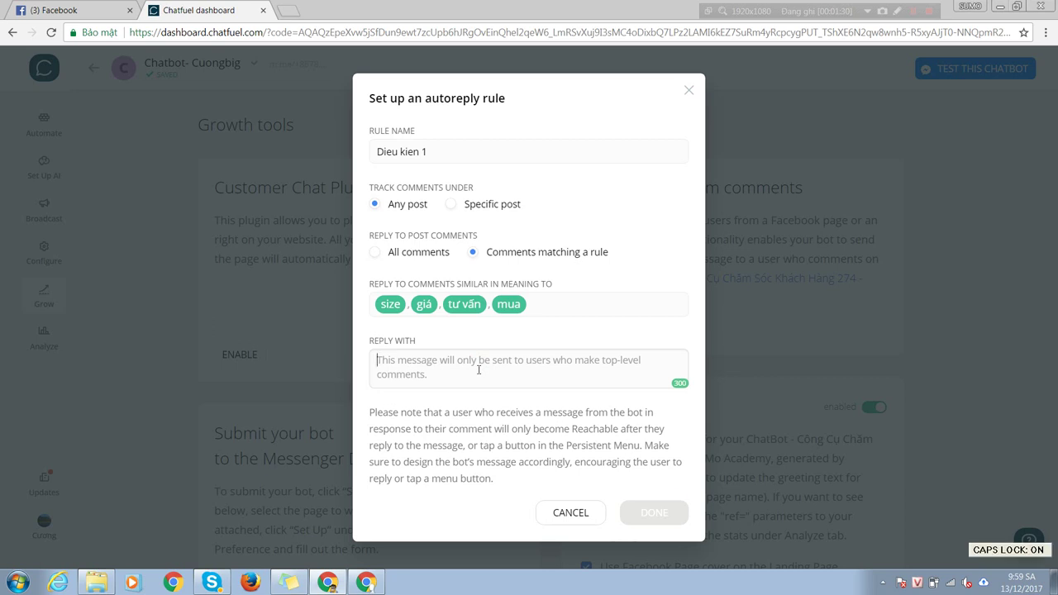
{"action": "type", "text": "C"}
{"action": "key", "text": "Caps_Lock"}
{"action": "type", "text": "hao ban"}
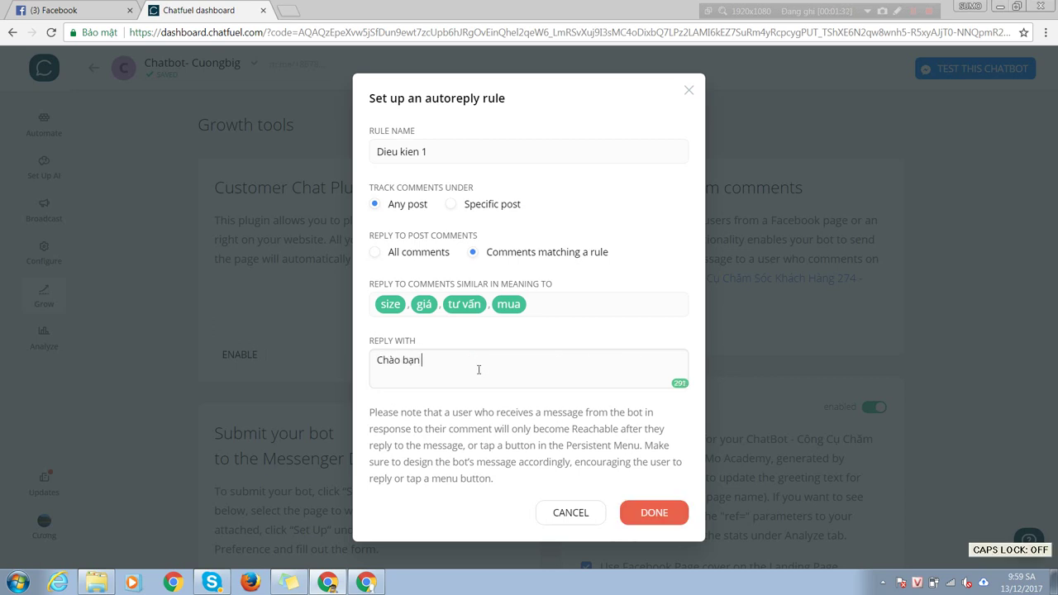
{"action": "type", "text": " {{"}
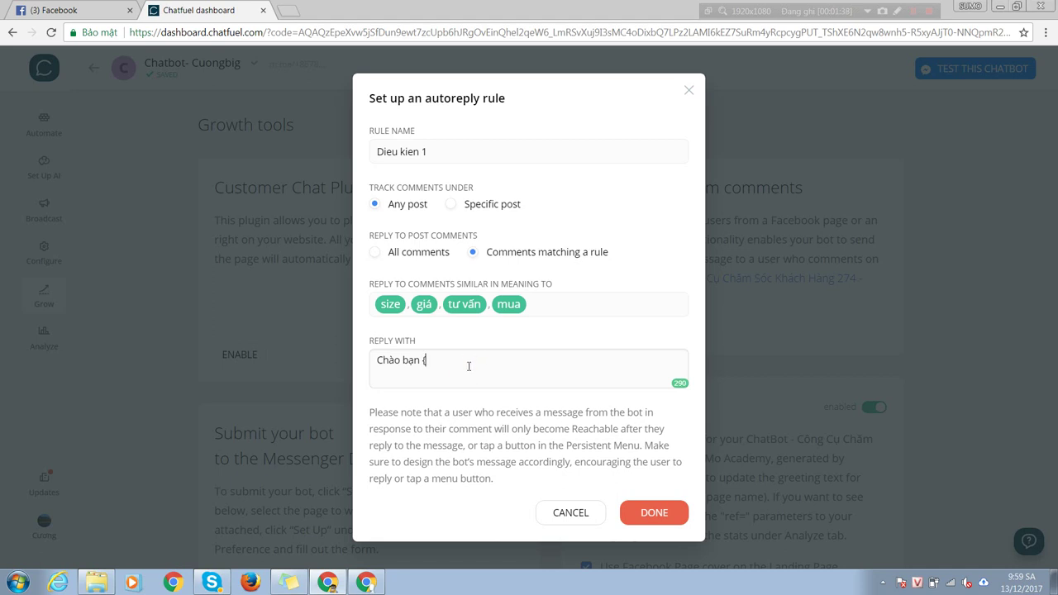
{"action": "type", "text": ".Bạnh"}
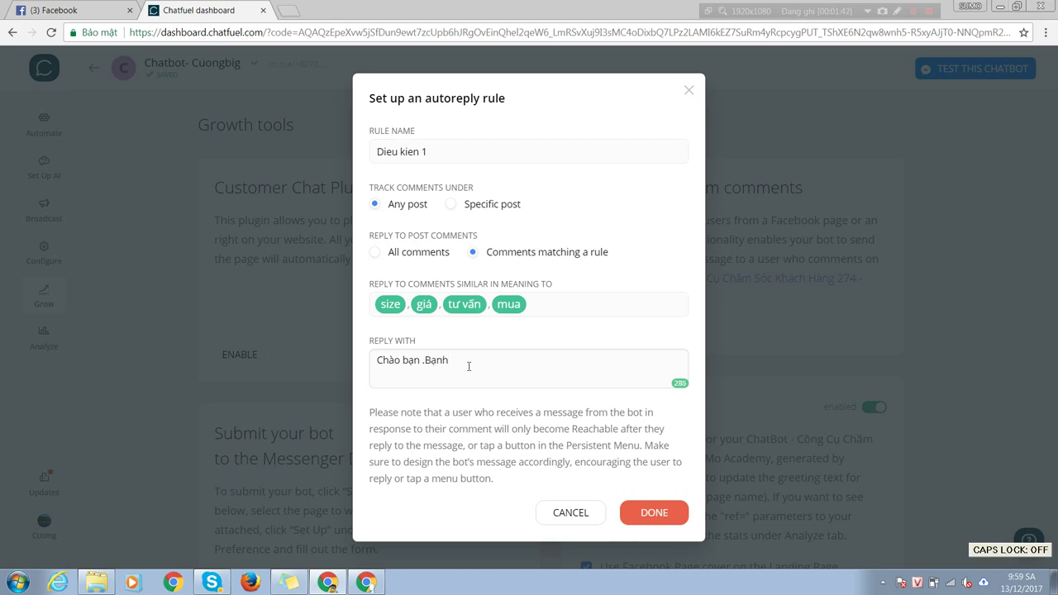
{"action": "type", "text": " muốn mua s"}
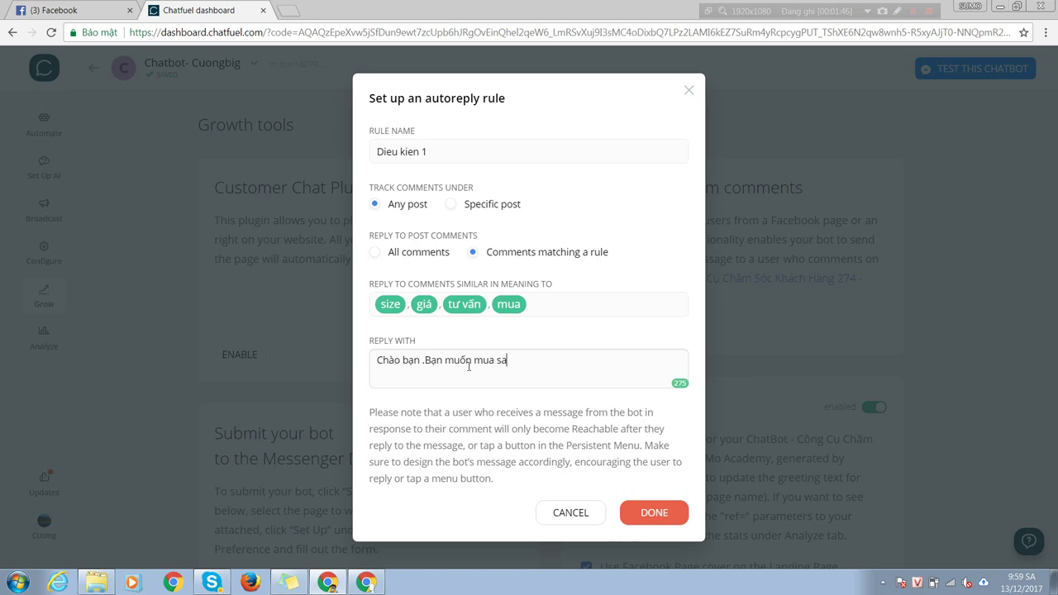
{"action": "type", "text": "ản phẩm nào"}
{"action": "type", "text": " .Ban"}
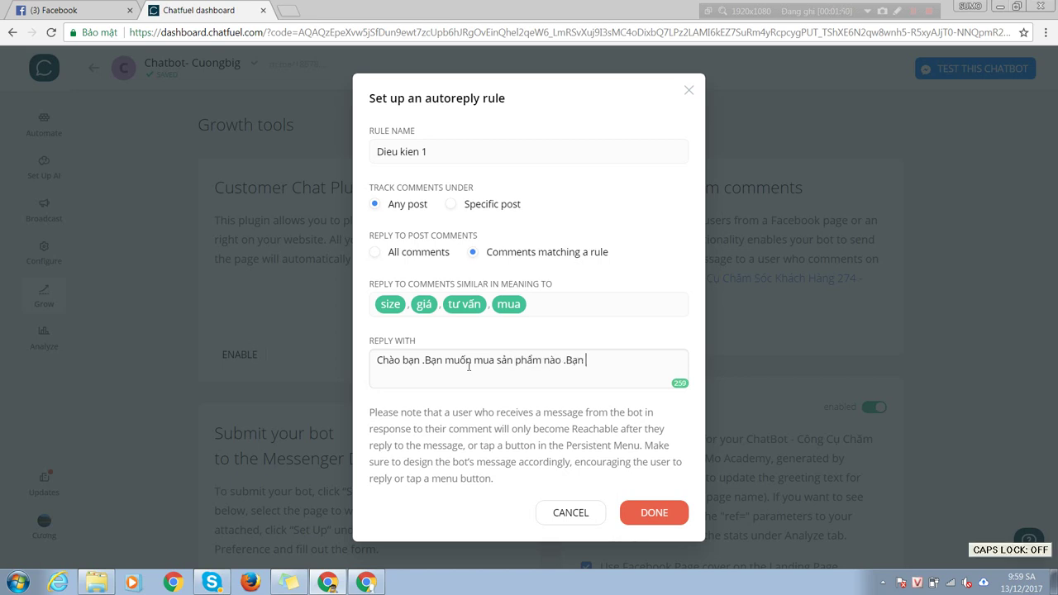
{"action": "type", "text": " vui long gửi hinh"}
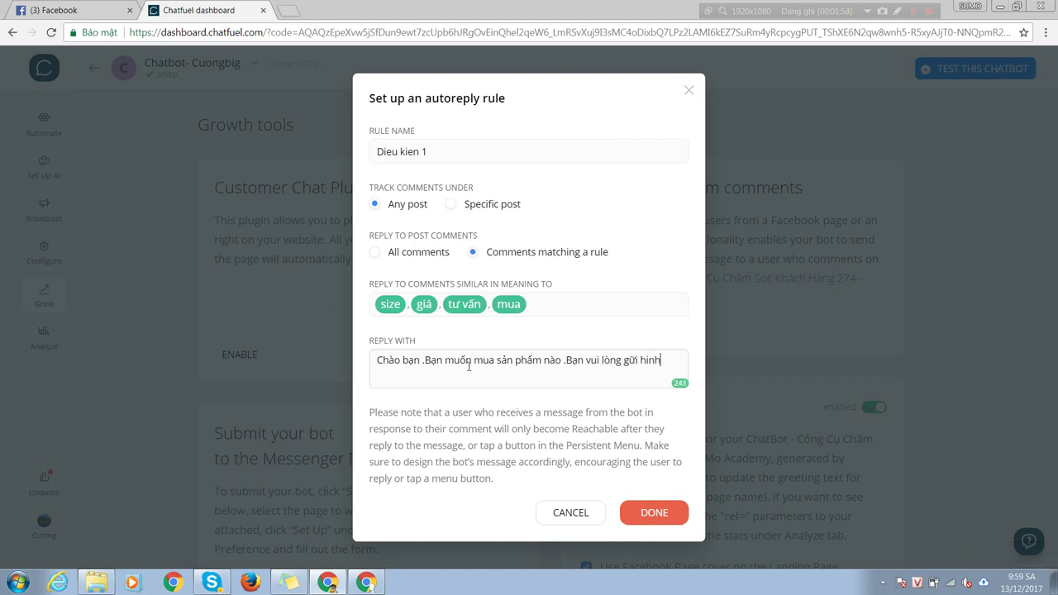
{"action": "type", "text": "f anh"}
{"action": "type", "text": " cho chung"}
{"action": "type", "text": " tôi"}
Remove the phrase "size" from the matching comments and limit comment tracking to a specific post
{"action": "left_click", "coordinate": [402, 301]}
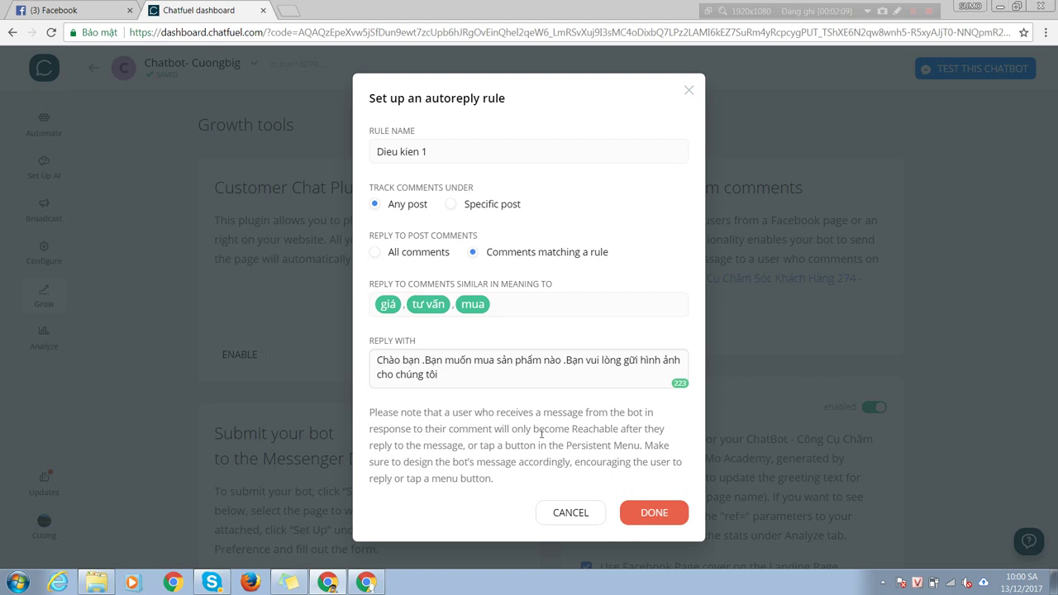
{"action": "left_click", "coordinate": [451, 204]}
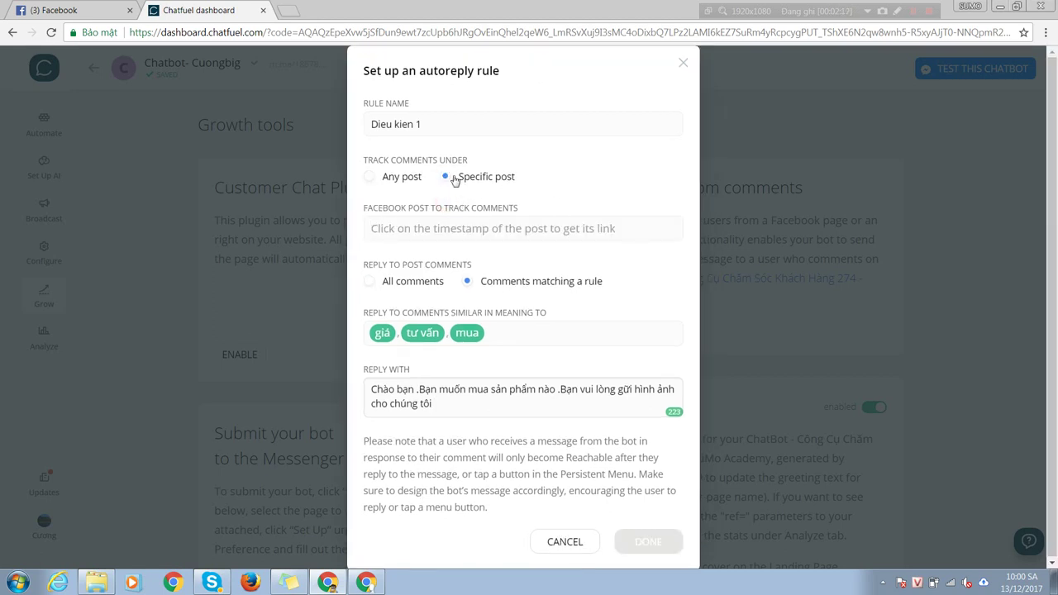
{"action": "left_click", "coordinate": [448, 232]}
Open Facebook in a new browser tab and go to the page ChatBot - Công Cụ Chăm Sóc Khách Hàng 274 - SuMo Academy
{"action": "left_click", "coordinate": [288, 10]}
{"action": "type", "text": "f"}
{"action": "left_click", "coordinate": [221, 56]}
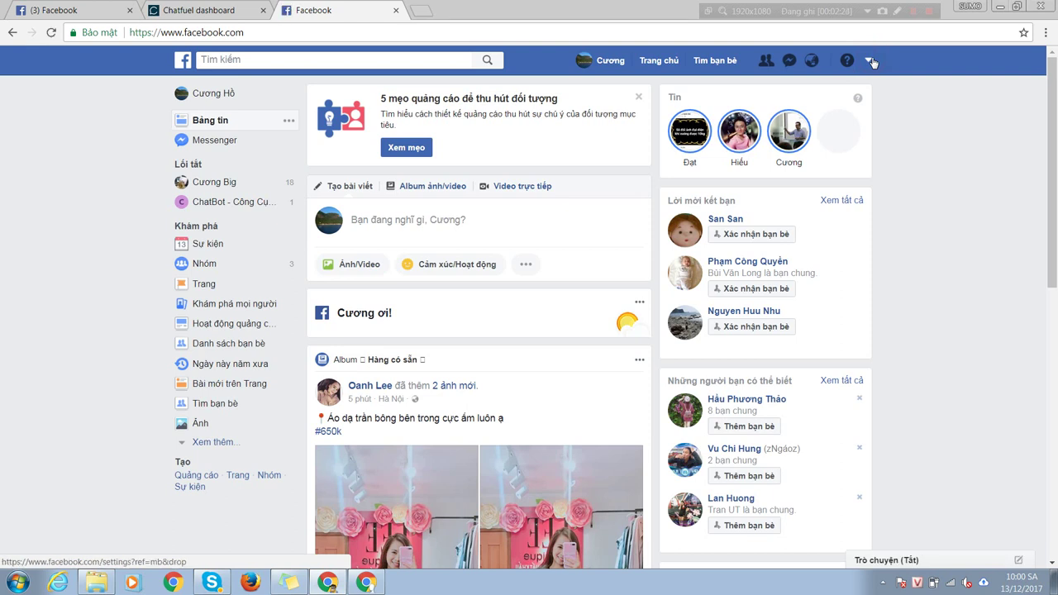
{"action": "left_click", "coordinate": [869, 61]}
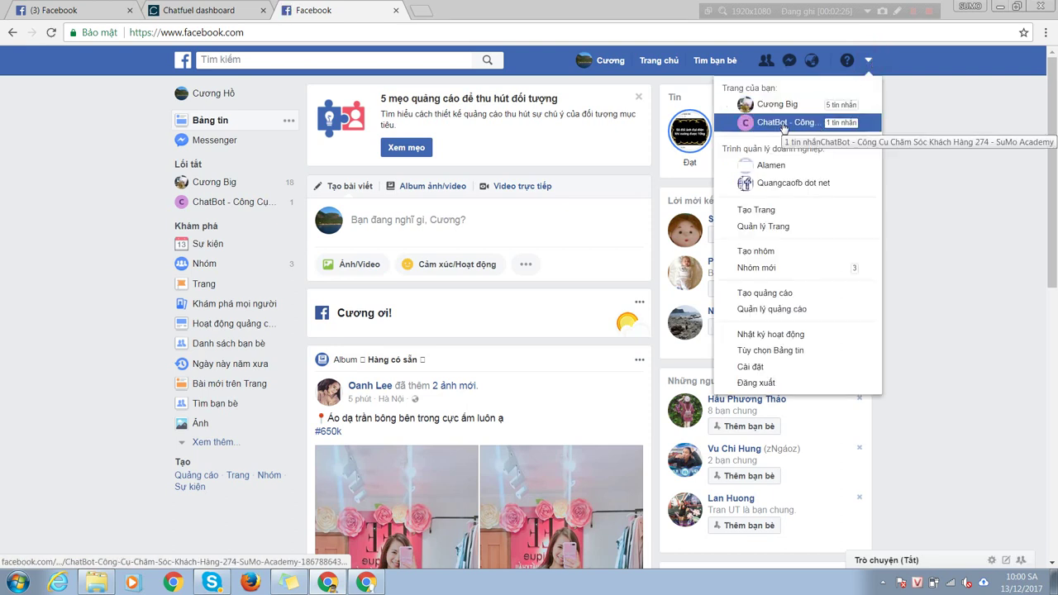
{"action": "left_click", "coordinate": [780, 122]}
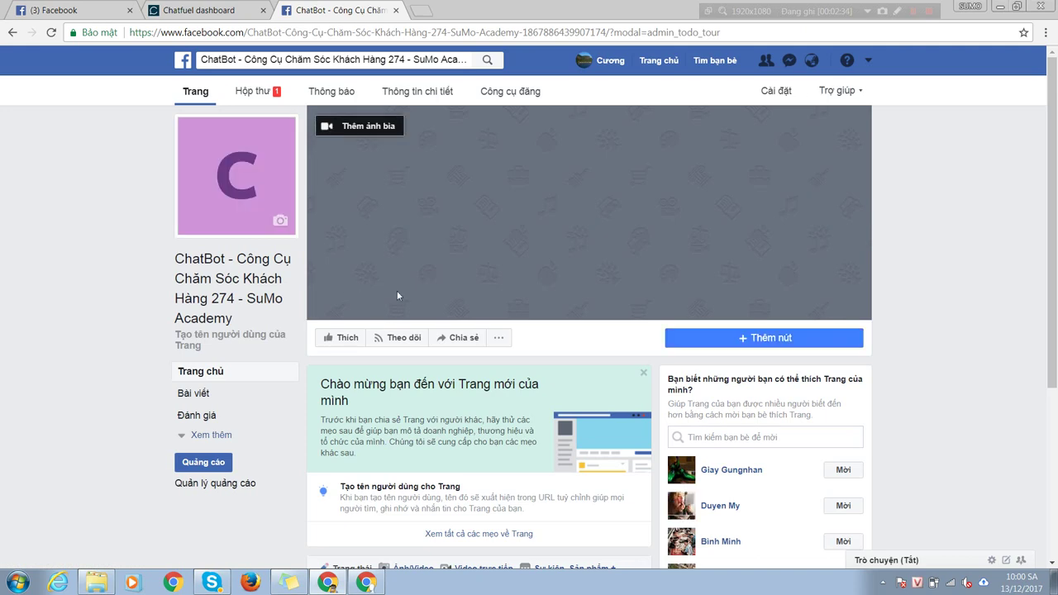
{"action": "scroll", "coordinate": [421, 297], "scroll_direction": "down", "scroll_amount": 3}
{"action": "left_click", "coordinate": [408, 299]}
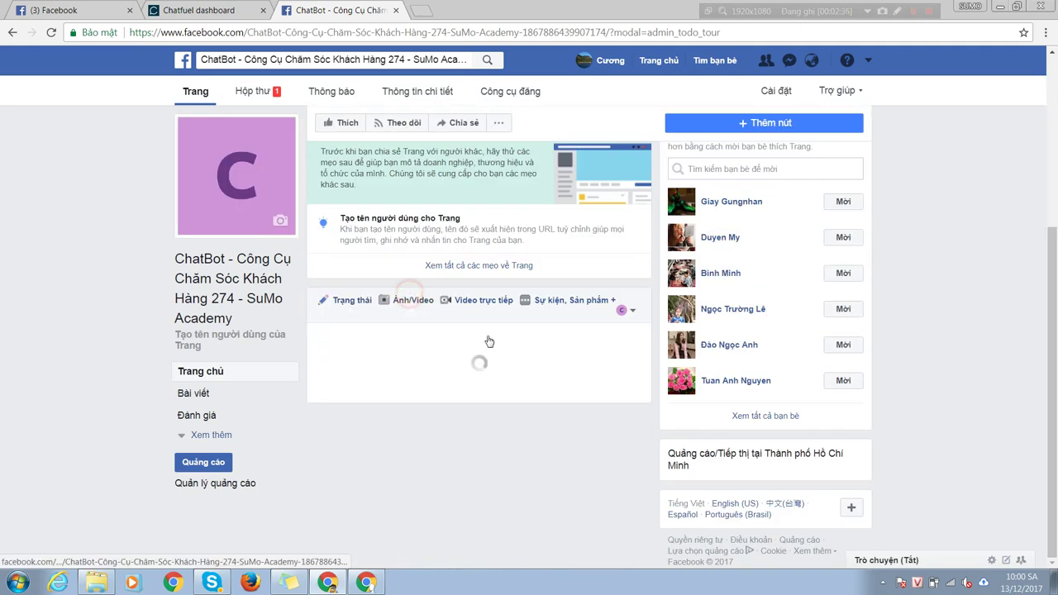
{"action": "left_click", "coordinate": [390, 370]}
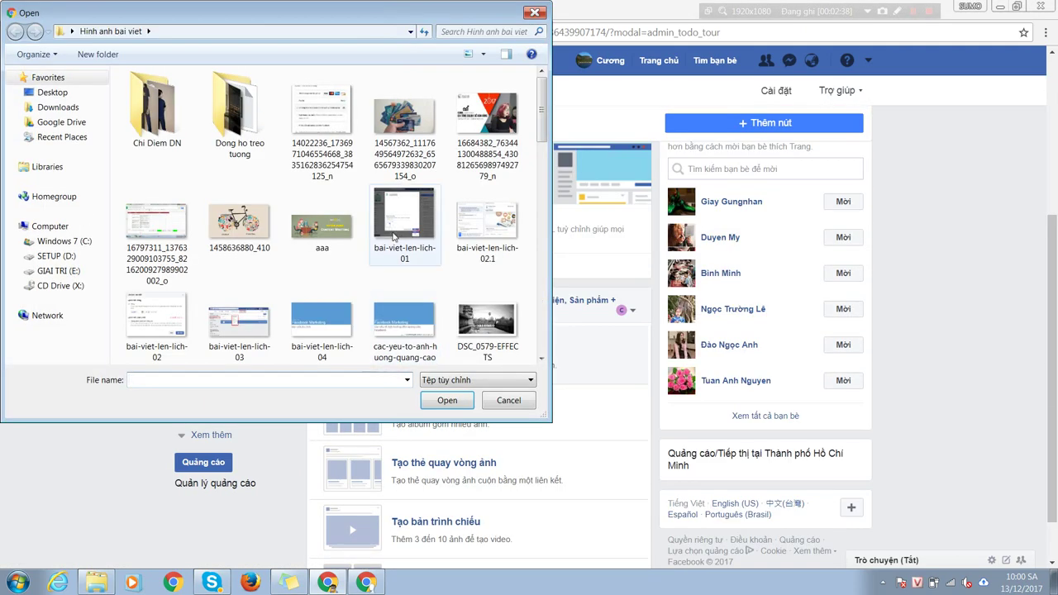
{"action": "double_click", "coordinate": [260, 221]}
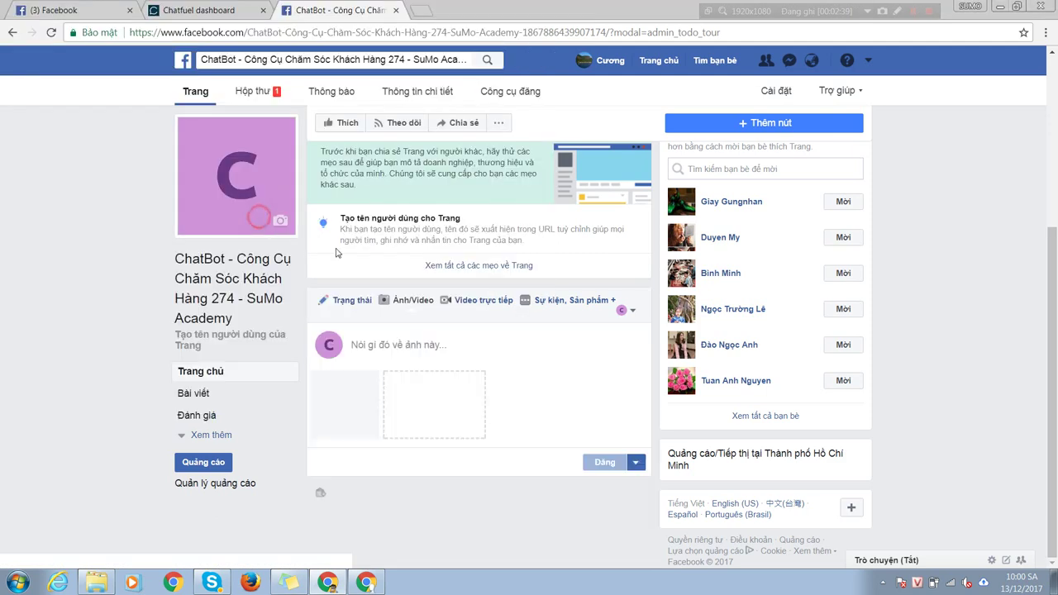
Caption the photo post "Sản phẩm xyz" followed by the owner's nickname, and publish it
{"action": "left_click", "coordinate": [407, 348]}
{"action": "type", "text": "Sán"}
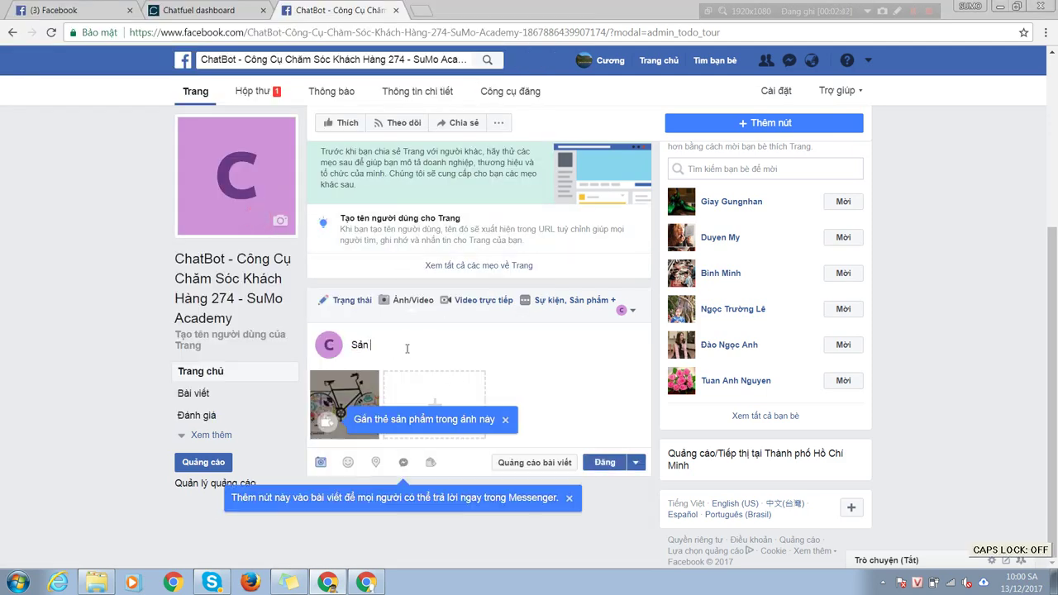
{"action": "type", "text": " phẩm xyz"}
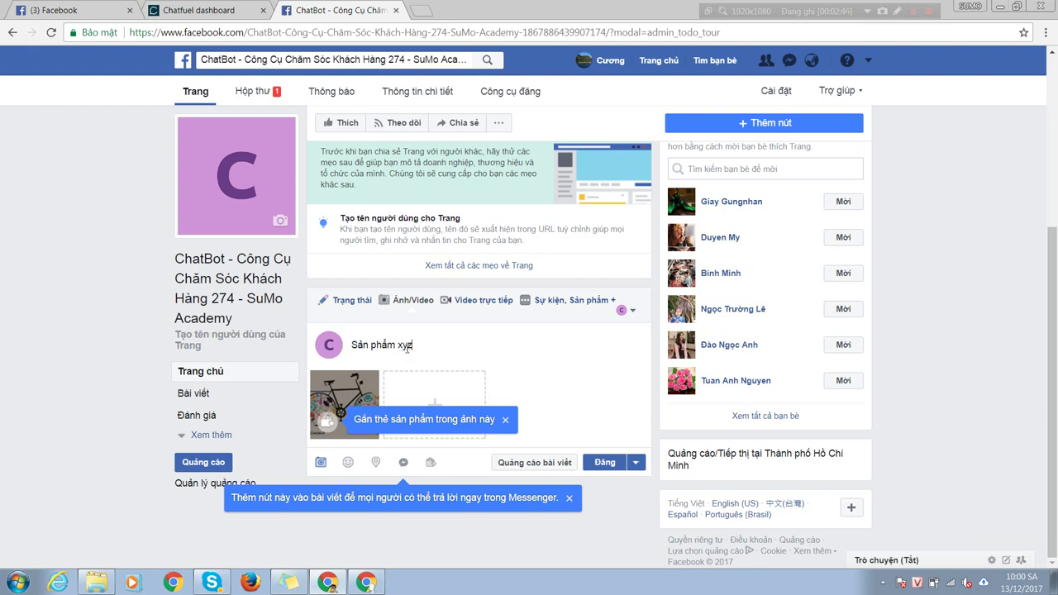
{"action": "type", "text": " cuongbig"}
{"action": "left_click", "coordinate": [610, 462]}
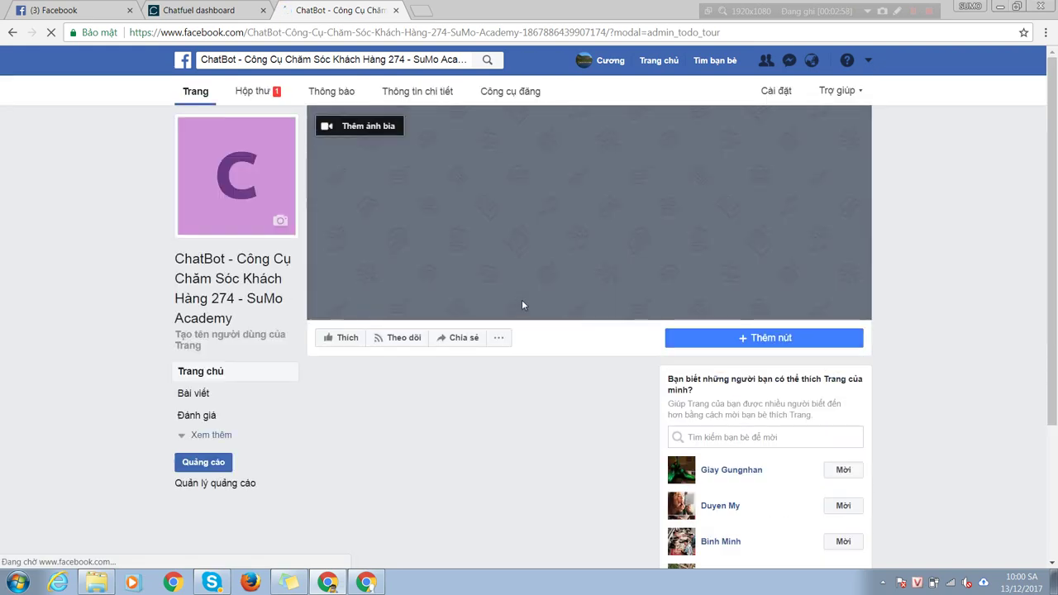
Copy the link of the newly published bicycle post and paste it into the Chatfuel rule as the Facebook post to track
{"action": "scroll", "coordinate": [522, 305], "scroll_direction": "down", "scroll_amount": 5}
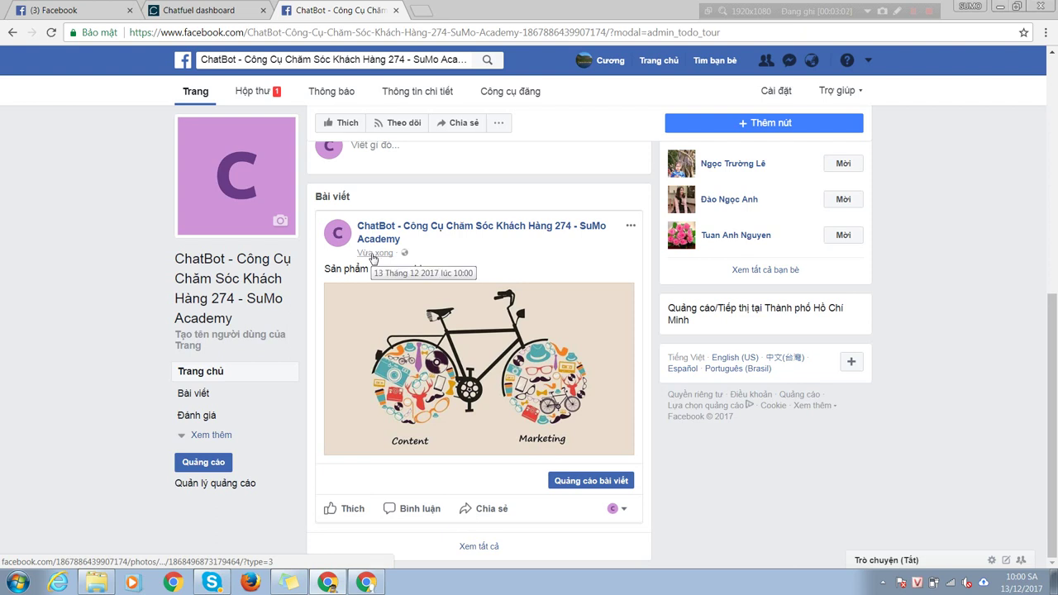
{"action": "right_click", "coordinate": [373, 254]}
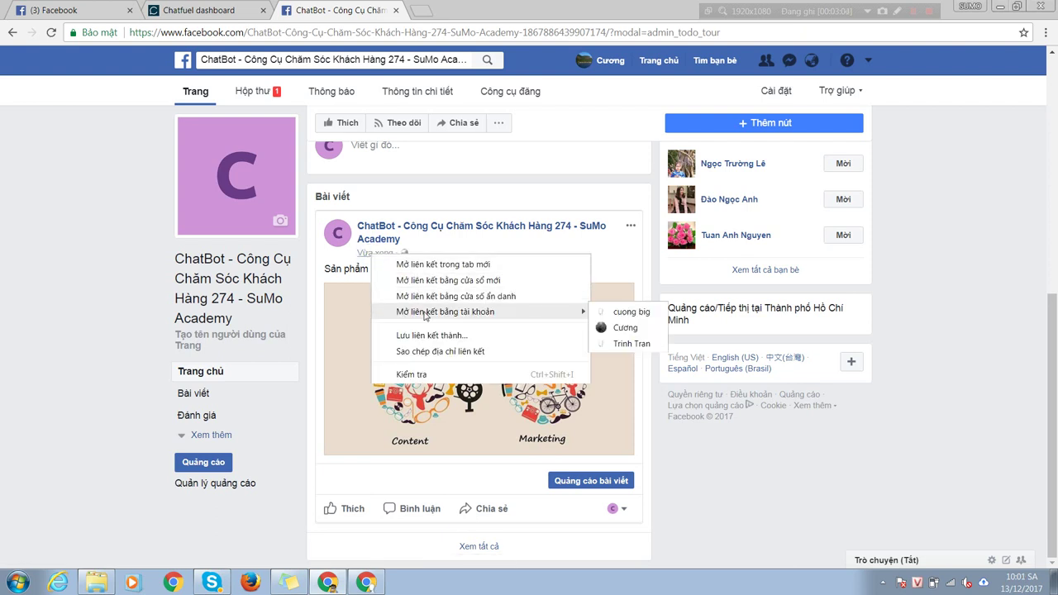
{"action": "left_click", "coordinate": [440, 351]}
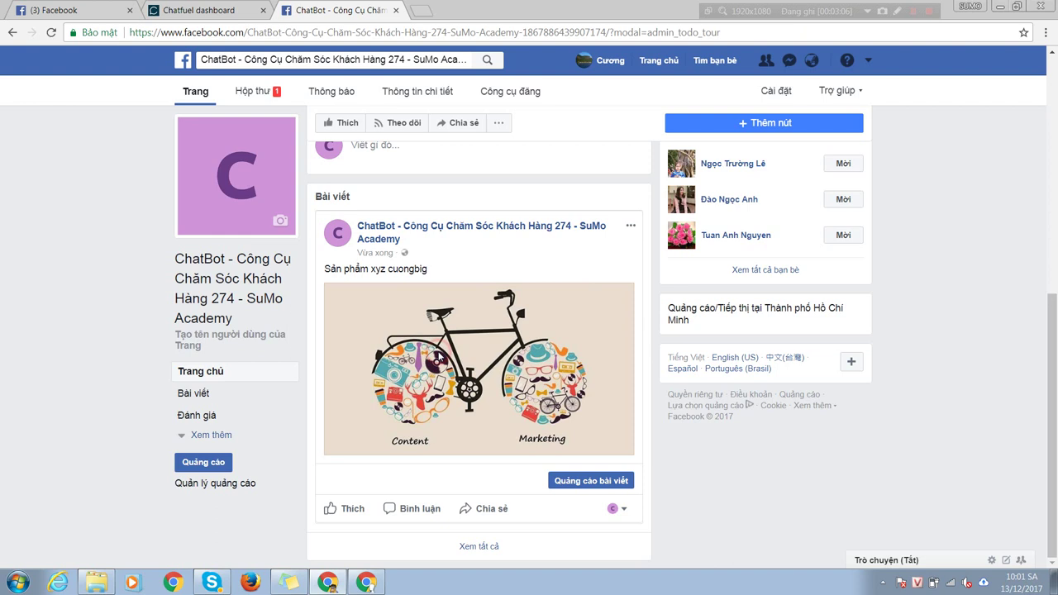
{"action": "left_click", "coordinate": [246, 10]}
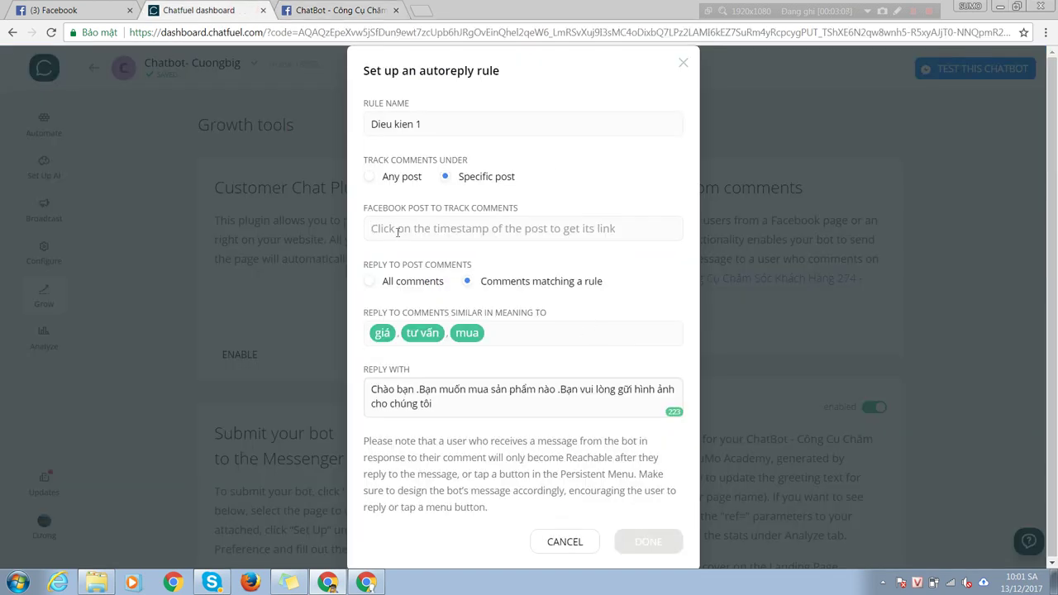
{"action": "key", "text": "ctrl+v"}
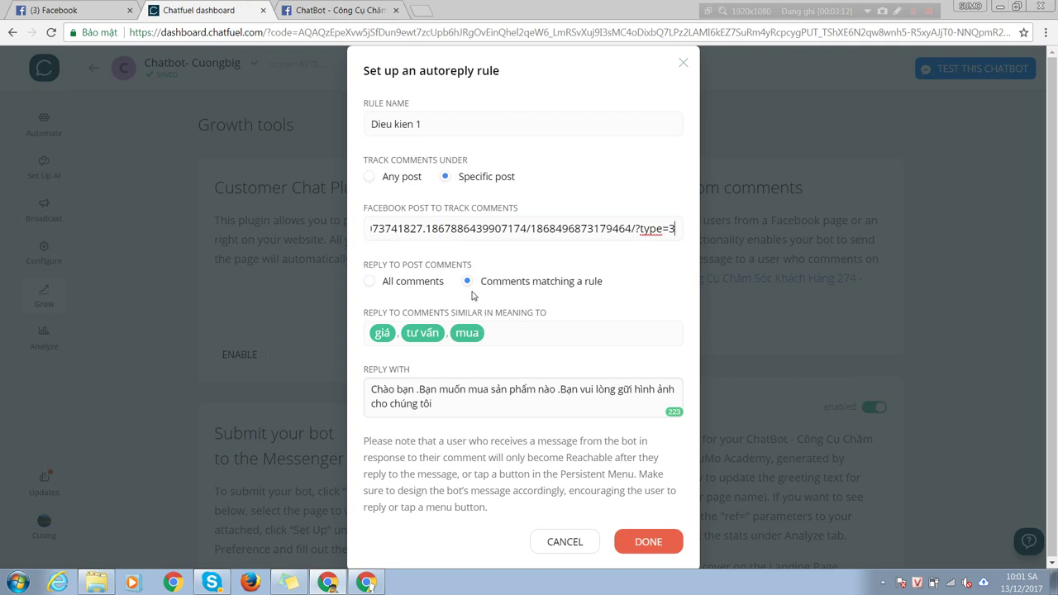
Rename the autoreply rule as "Bài content xyz"
{"action": "triple_click", "coordinate": [464, 124]}
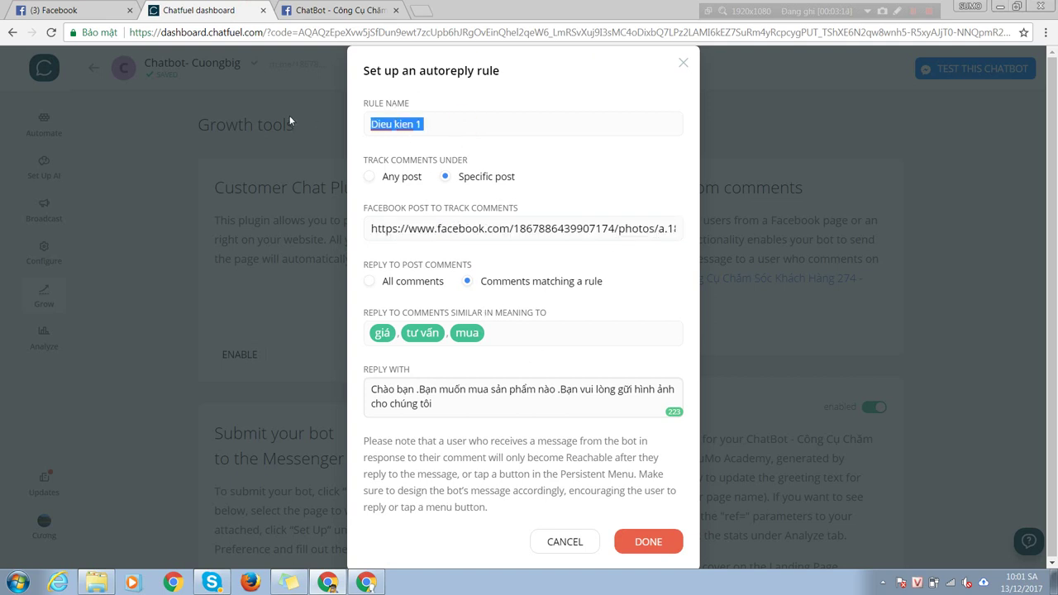
{"action": "key", "text": "Caps_Lock"}
{"action": "type", "text": "Bà"}
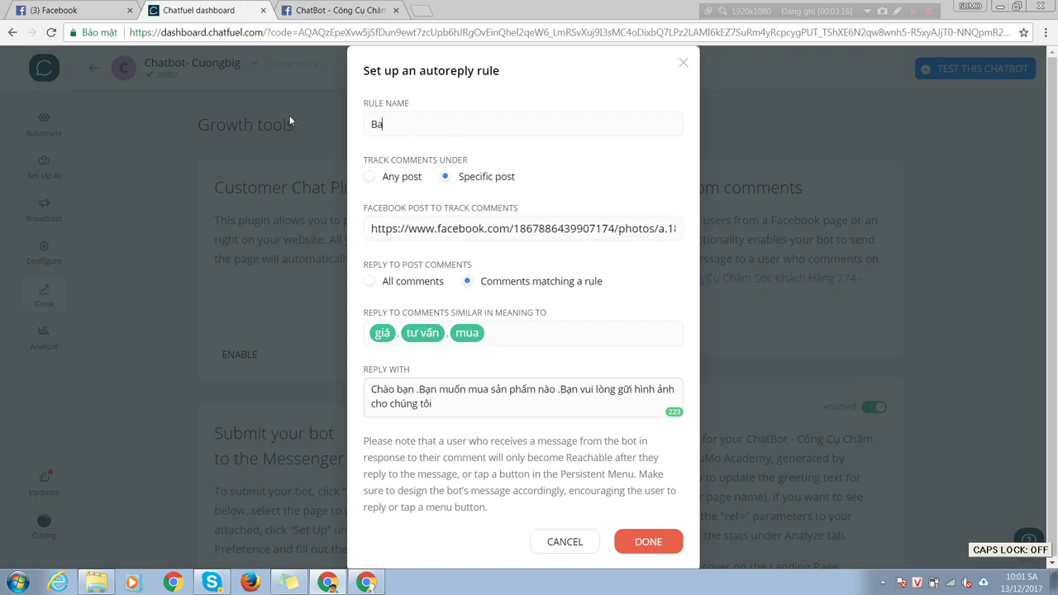
{"action": "type", "text": "i content"}
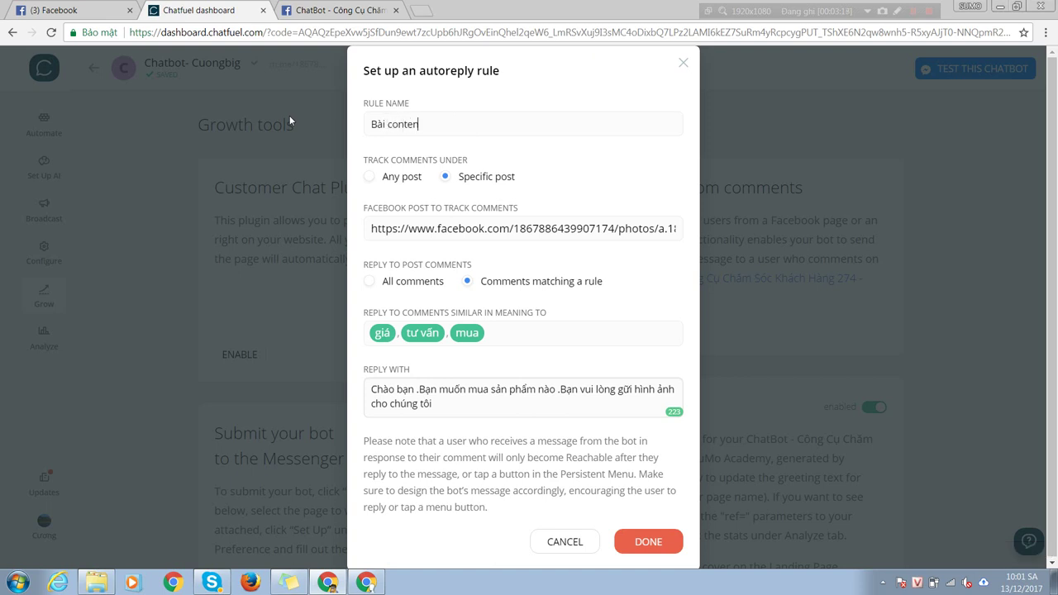
{"action": "type", "text": " xyz"}
Change the reply message to "Chào bạn .Bạn muốn mua sản phẩm xyz .Báo giá cho sp này là 350000" and save the rule
{"action": "double_click", "coordinate": [539, 388]}
{"action": "key", "text": "BackSpace"}
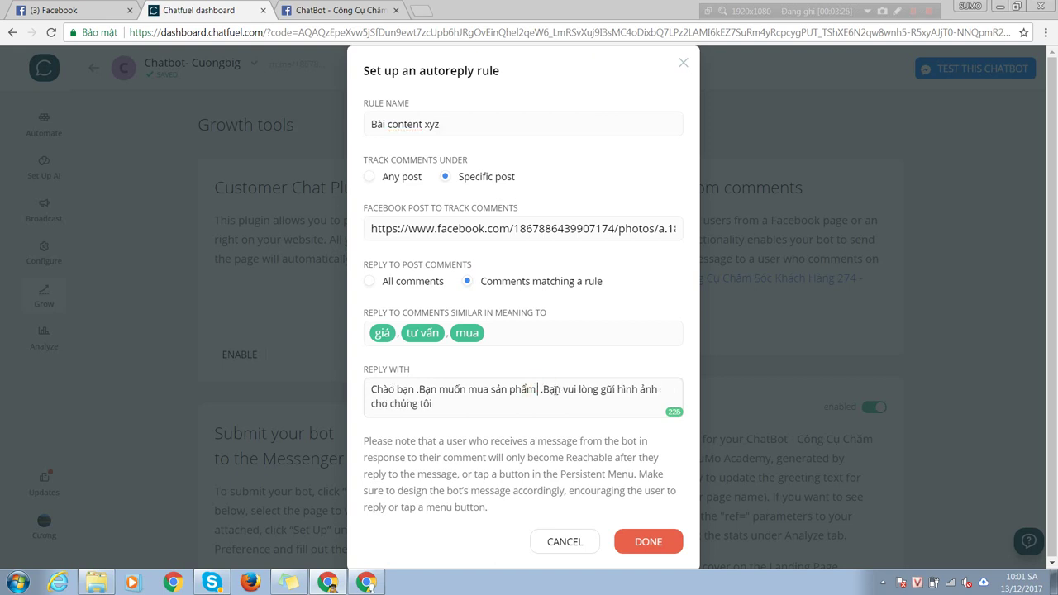
{"action": "type", "text": "xyz"}
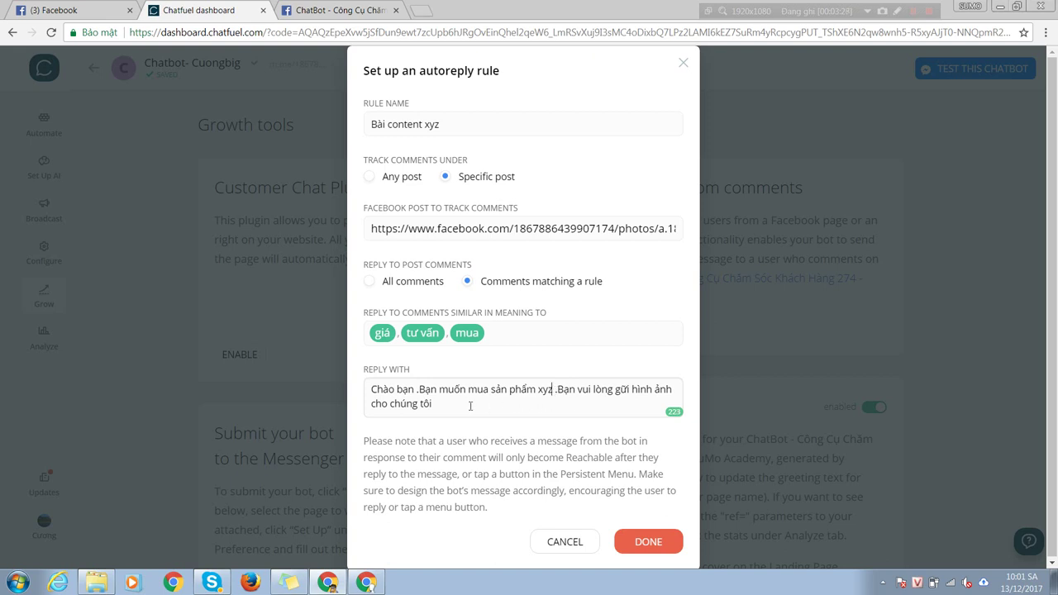
{"action": "left_click", "coordinate": [468, 405]}
{"action": "left_click_drag", "start_coordinate": [557, 388], "coordinate": [571, 407]}
{"action": "key", "text": "BackSpace"}
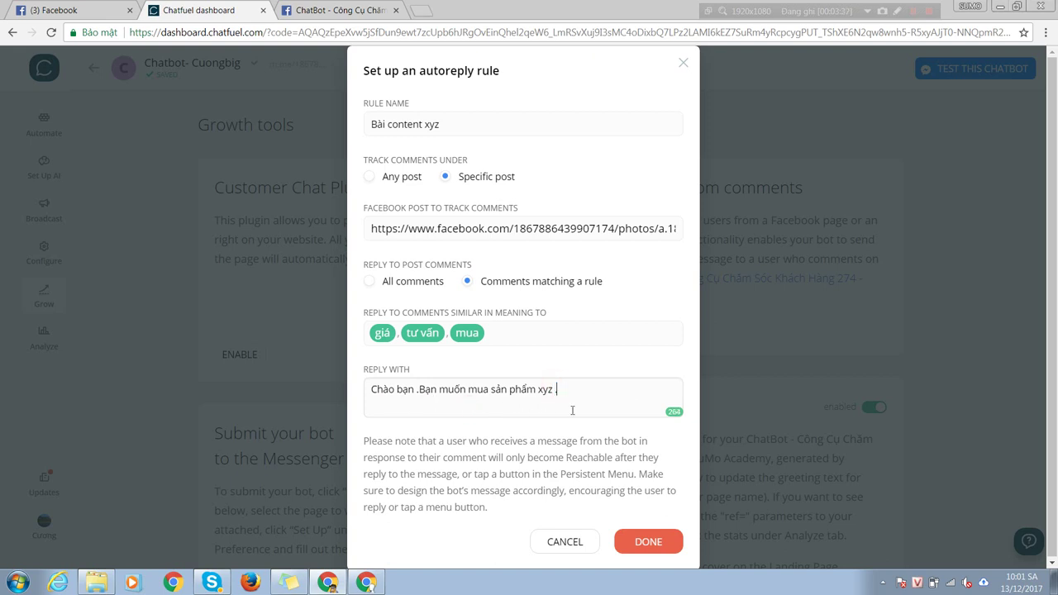
{"action": "key", "text": "Caps_Lock"}
{"action": "type", "text": "Báo giá cho sp này klá"}
{"action": "type", "text": " 350000"}
{"action": "left_click", "coordinate": [647, 544]}
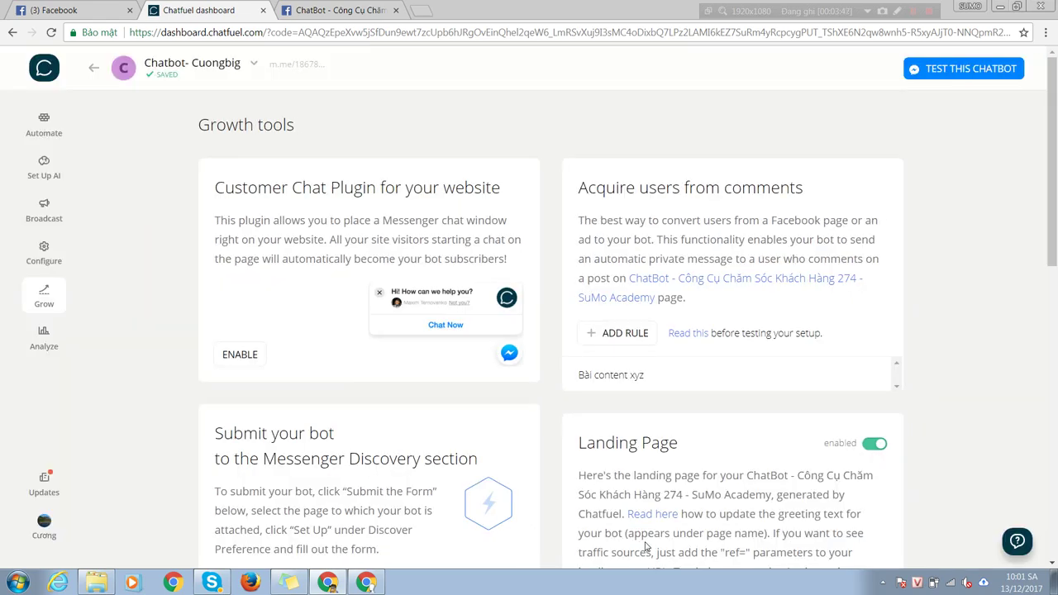
Copy the bicycle post's link from the Facebook page and open it in the other Chrome profile's window
{"action": "left_click", "coordinate": [349, 9]}
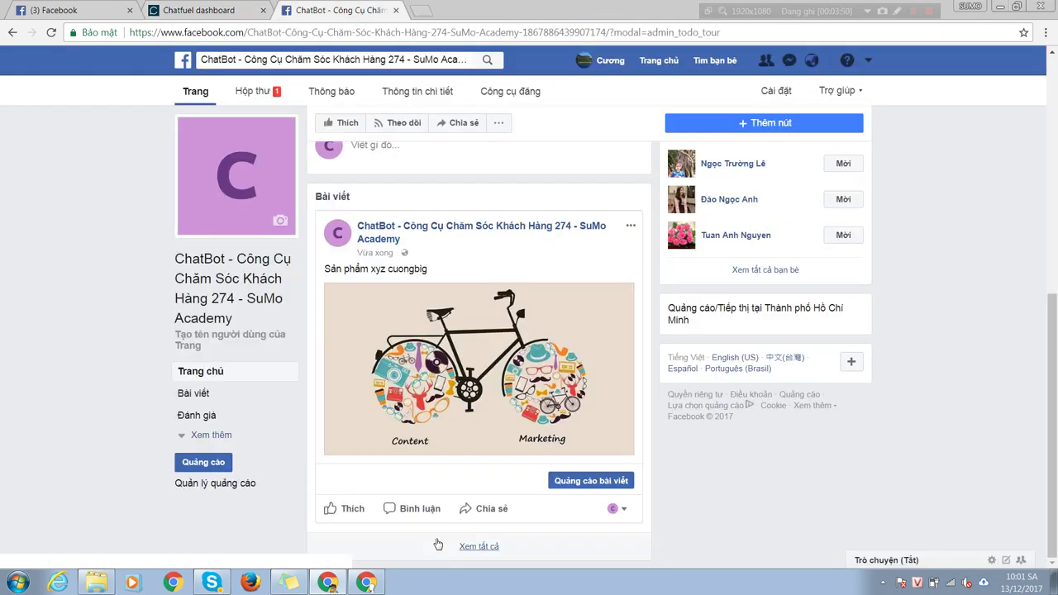
{"action": "right_click", "coordinate": [364, 253]}
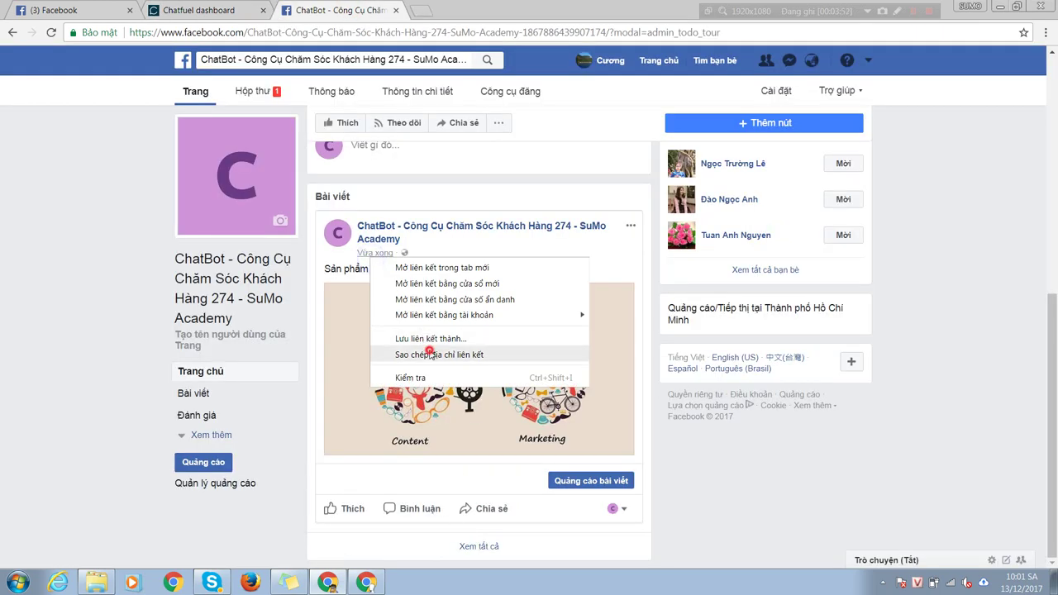
{"action": "left_click", "coordinate": [430, 353]}
{"action": "left_click", "coordinate": [327, 581]}
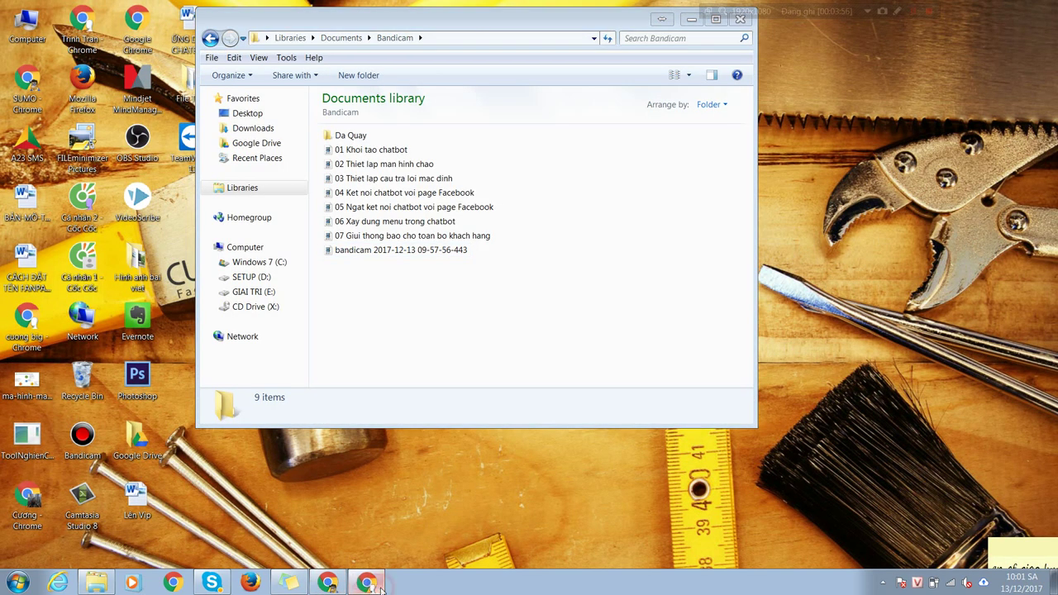
{"action": "left_click", "coordinate": [367, 582]}
{"action": "left_click", "coordinate": [287, 10]}
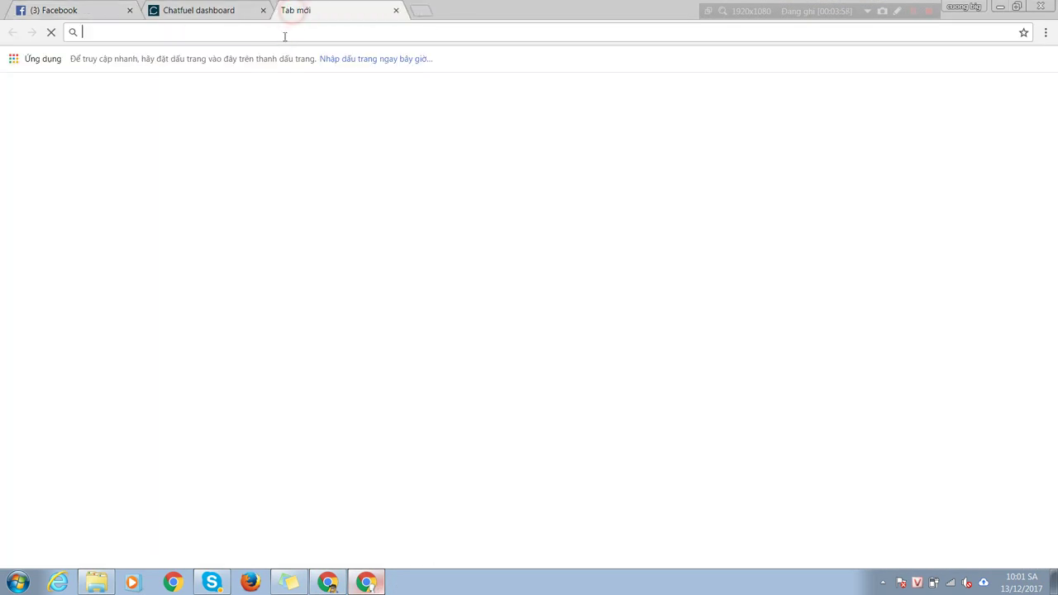
{"action": "key", "text": "ctrl+v"}
{"action": "key", "text": "Return"}
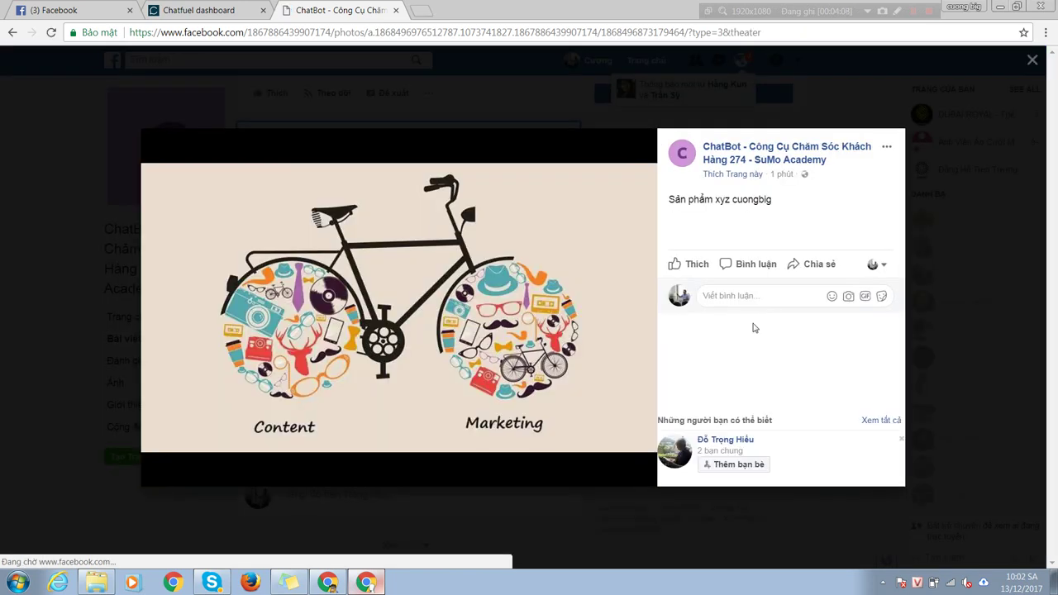
Return to Chatfuel in the first Chrome window and open the "Bài content xyz" rule for review
{"action": "left_click", "coordinate": [746, 295]}
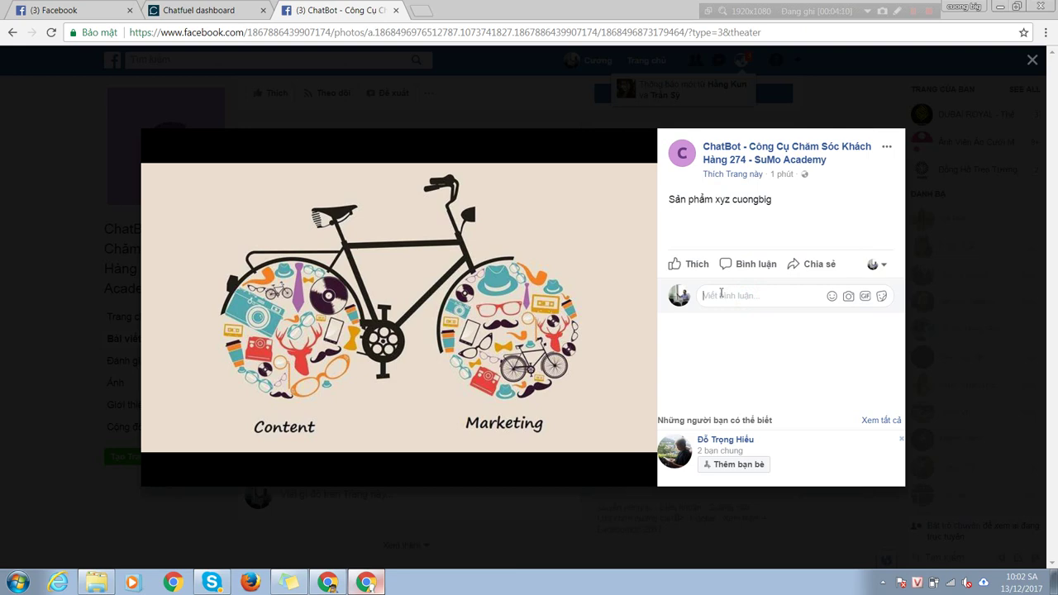
{"action": "left_click", "coordinate": [340, 6]}
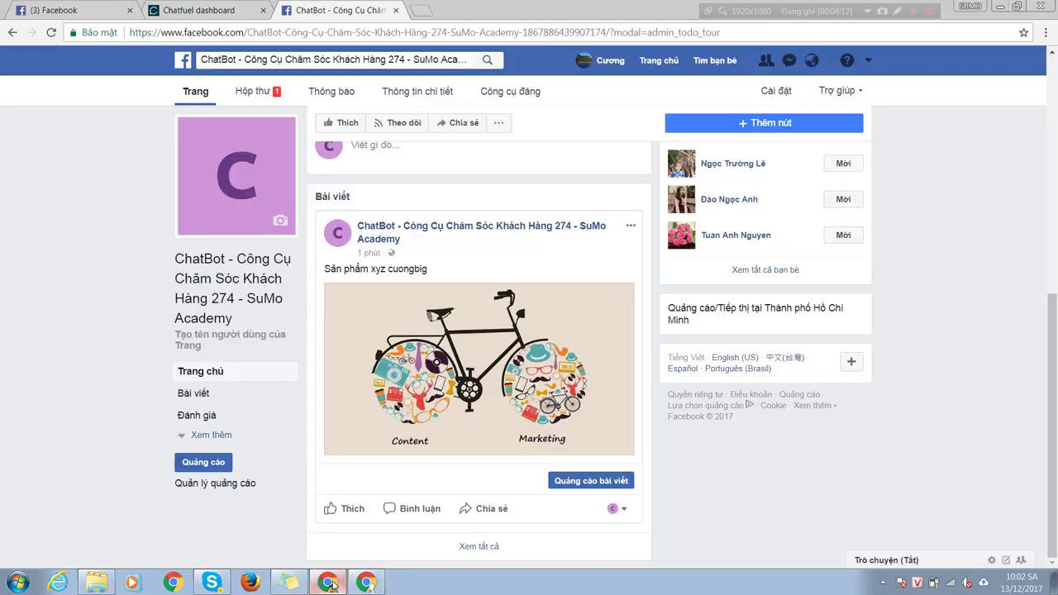
{"action": "left_click", "coordinate": [199, 8]}
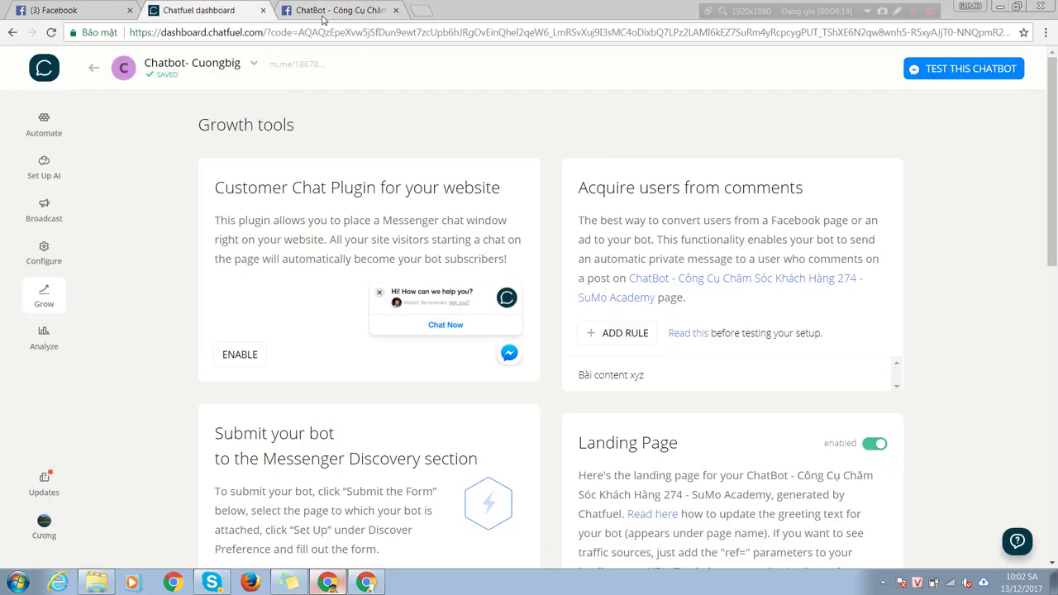
{"action": "left_click", "coordinate": [608, 374]}
Comment "Tôi muốn mua" on the bicycle post as the Facebook page
{"action": "left_click", "coordinate": [340, 9]}
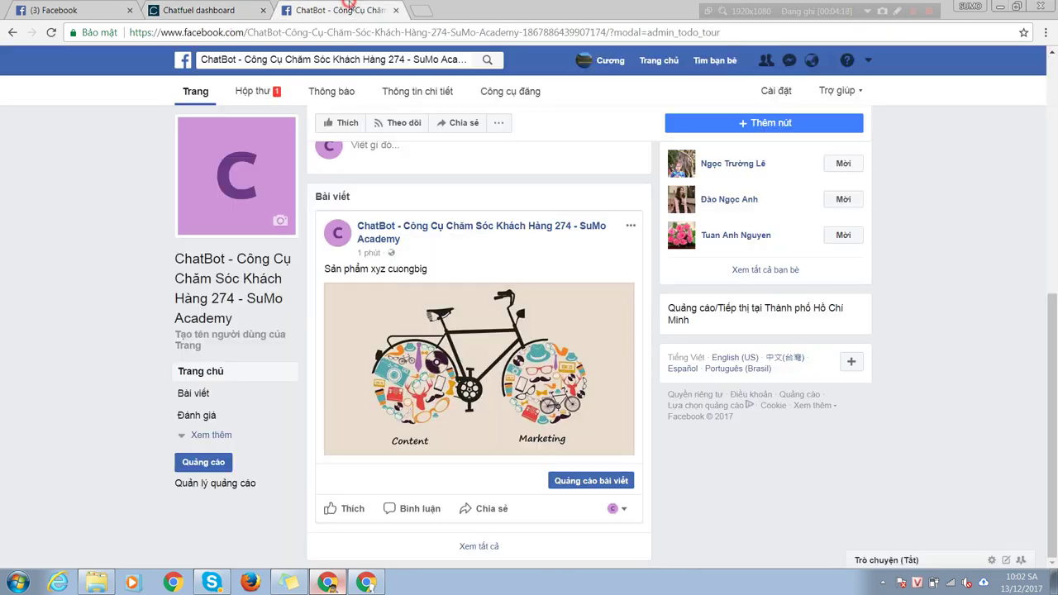
{"action": "left_click", "coordinate": [415, 510]}
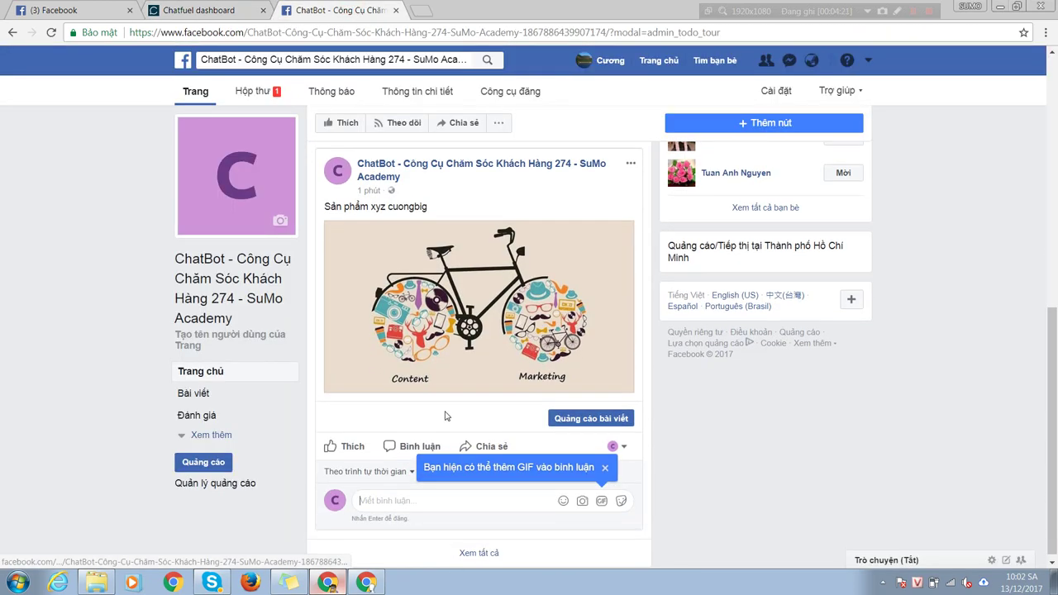
{"action": "left_click", "coordinate": [407, 500]}
{"action": "key", "text": "Caps_Lock"}
{"action": "type", "text": "I"}
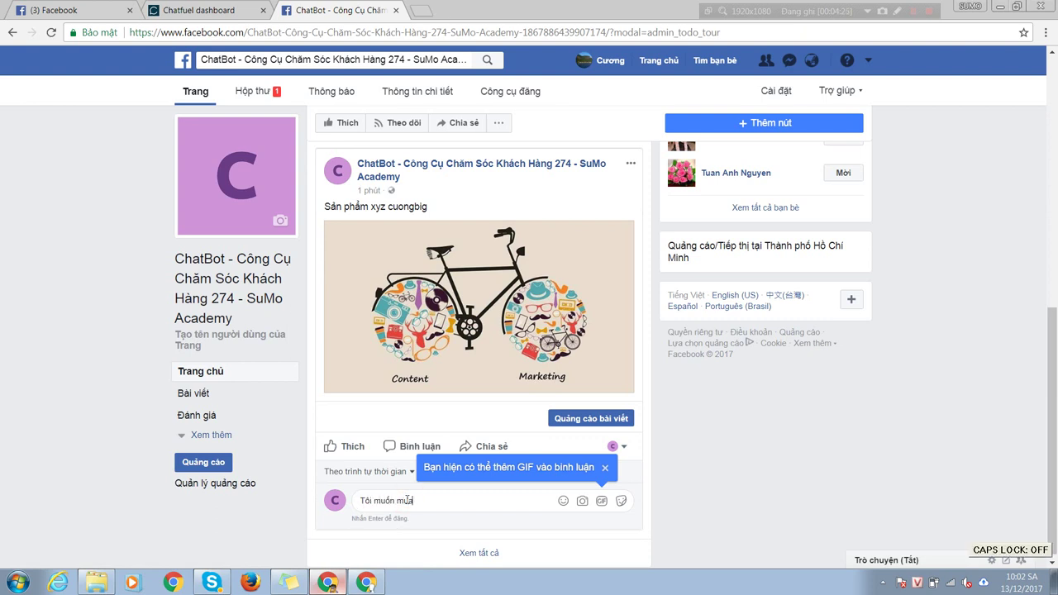
{"action": "key", "text": "Return"}
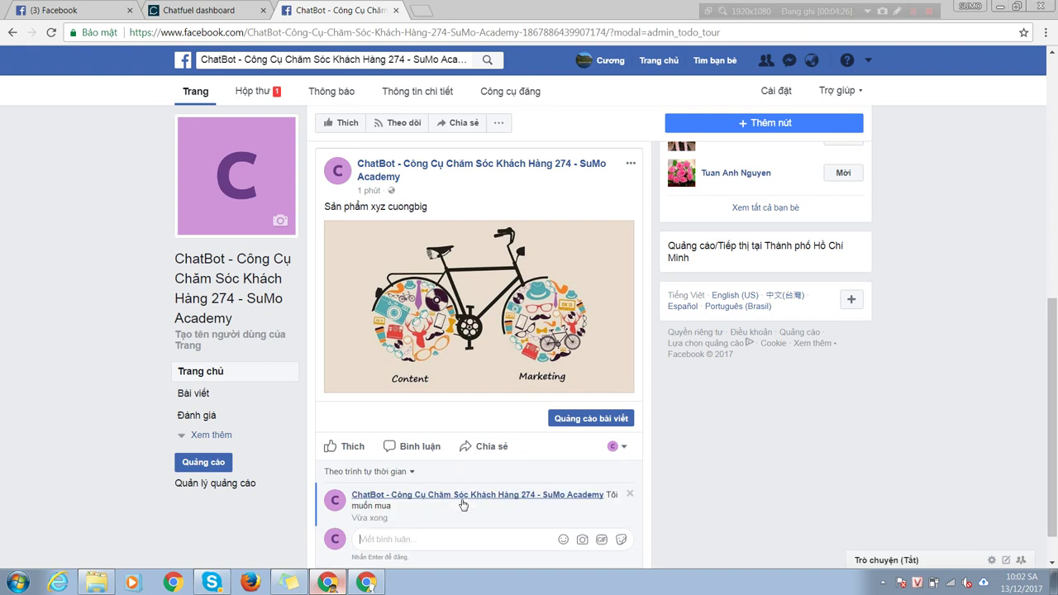
{"action": "scroll", "coordinate": [579, 356], "scroll_direction": "down", "scroll_amount": 1}
Switch to the other Chrome profile's window and comment "Mua" on the bicycle post from the personal account
{"action": "left_click", "coordinate": [601, 341]}
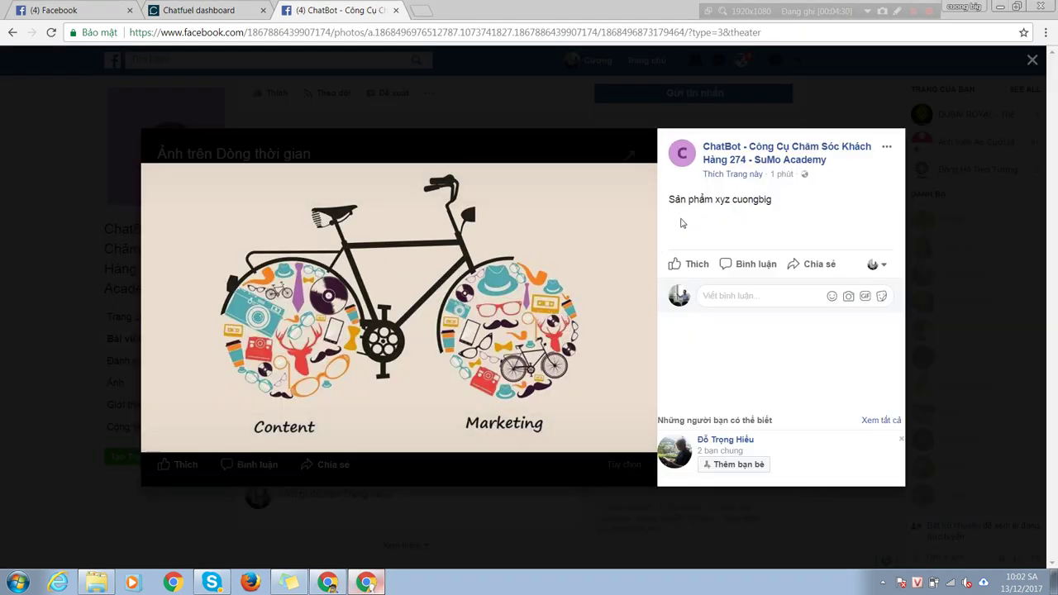
{"action": "left_click", "coordinate": [732, 294]}
{"action": "key", "text": "Caps_Lock"}
{"action": "type", "text": "M"}
{"action": "key", "text": "Caps_Lock"}
{"action": "type", "text": "ua"}
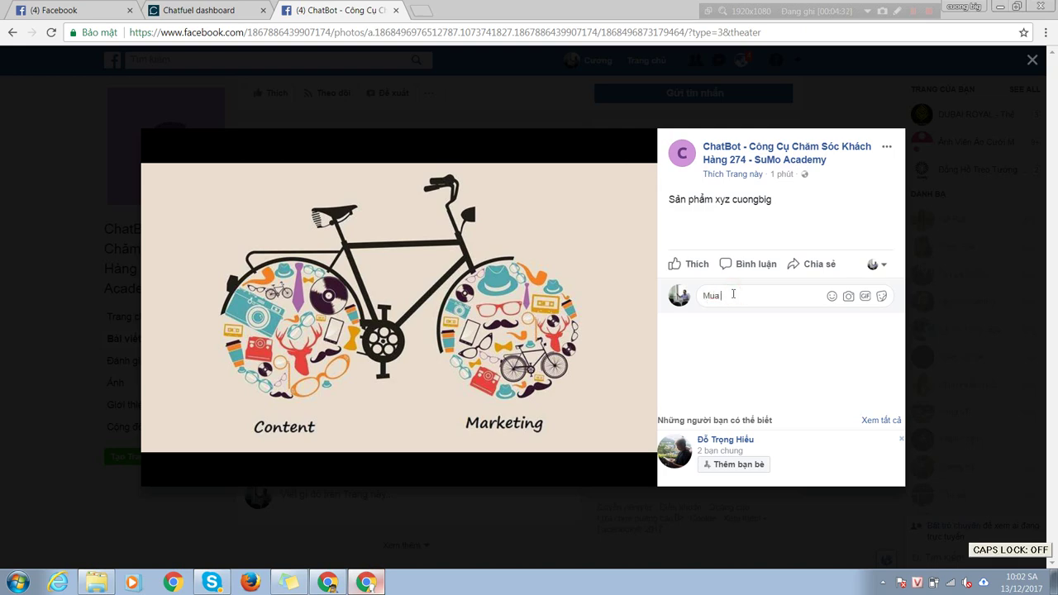
{"action": "key", "text": "Return"}
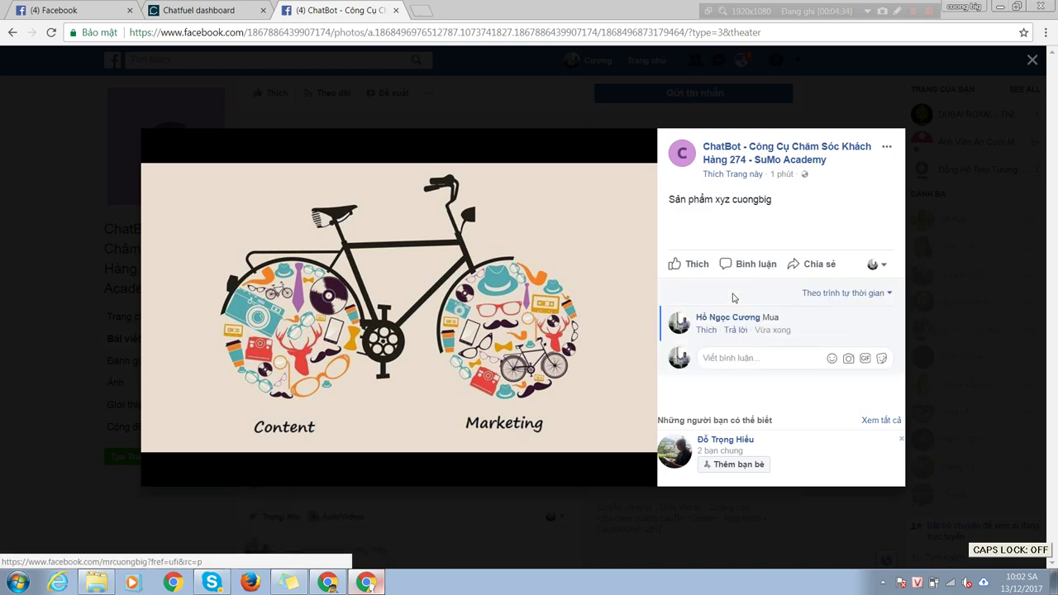
Close the photo viewer and open the page's newest Messenger conversation to check the automatic reply
{"action": "left_click", "coordinate": [1032, 59]}
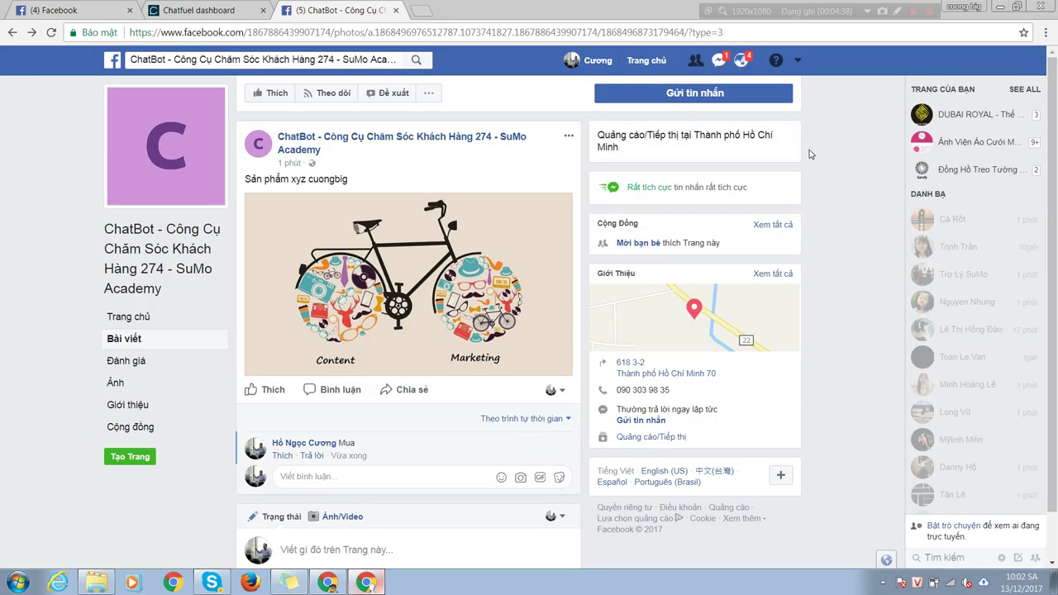
{"action": "left_click", "coordinate": [718, 60]}
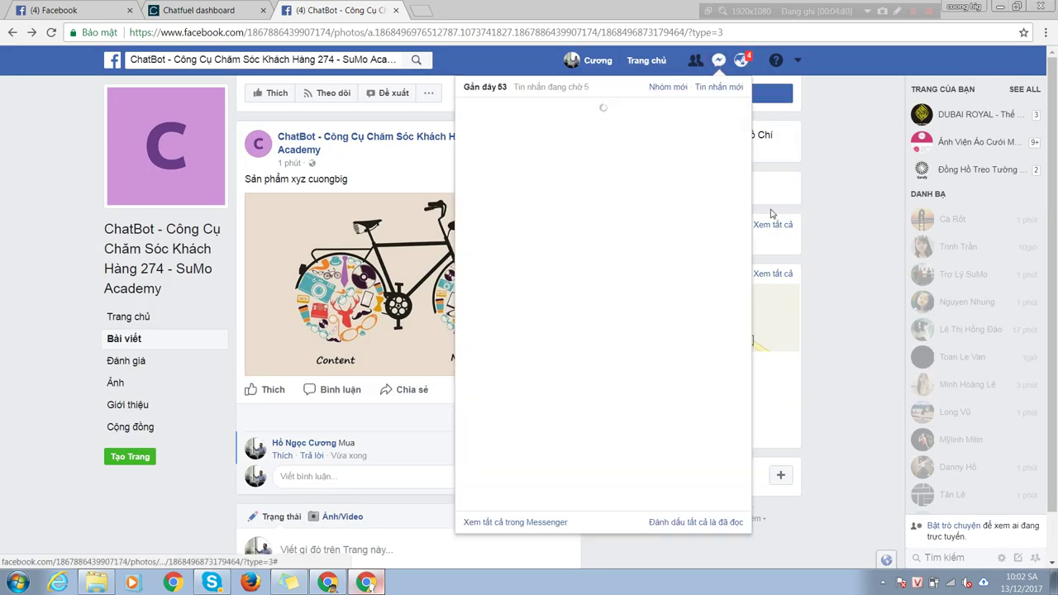
{"action": "left_click", "coordinate": [549, 114]}
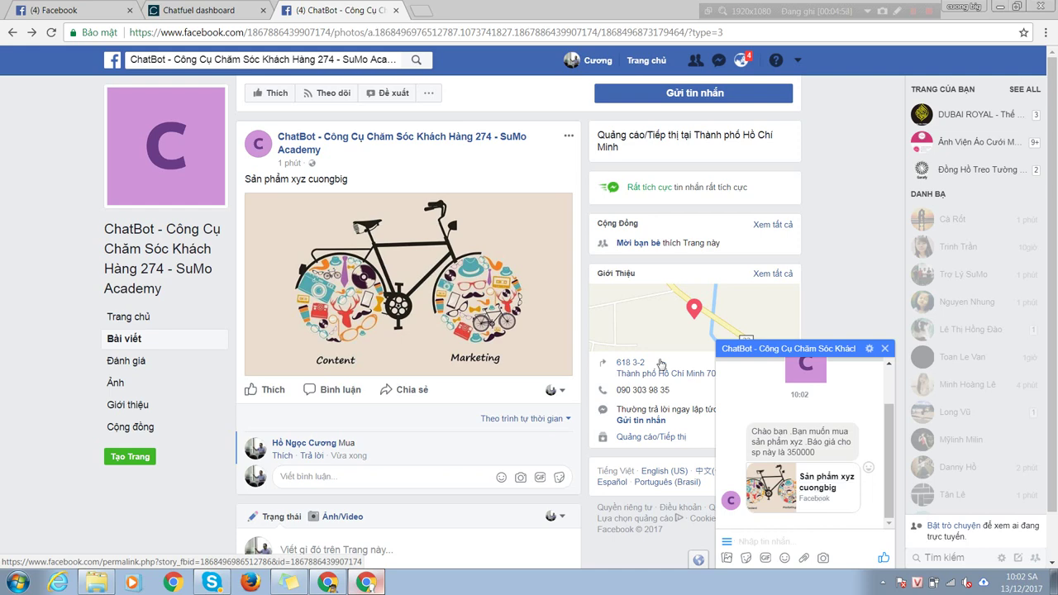
Try the All comments option in the "Bài content xyz" rule in Chatfuel, restore Comments matching a rule, and save
{"action": "left_click", "coordinate": [343, 576]}
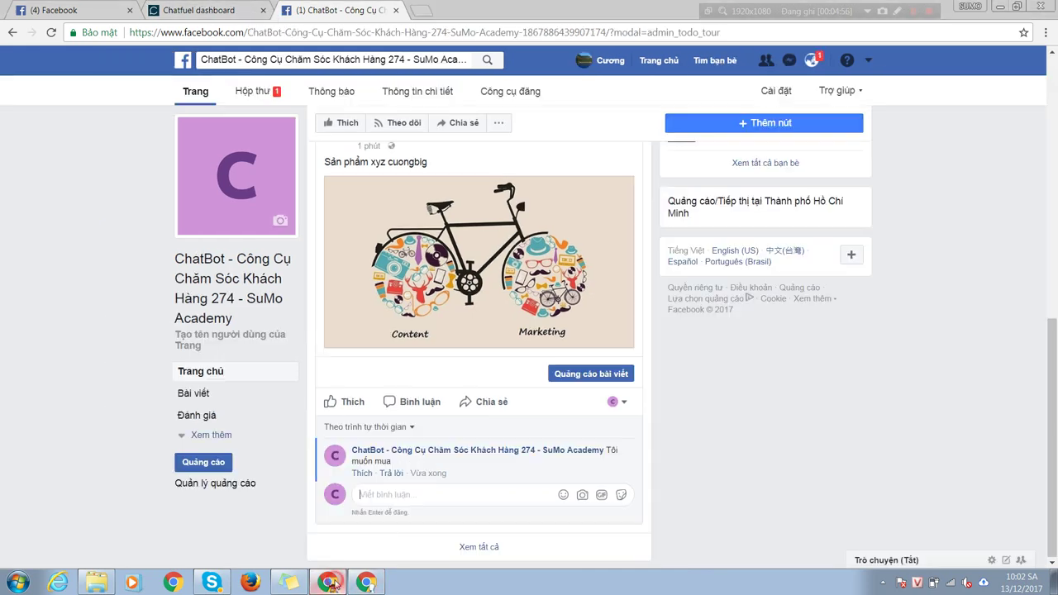
{"action": "left_click", "coordinate": [199, 10]}
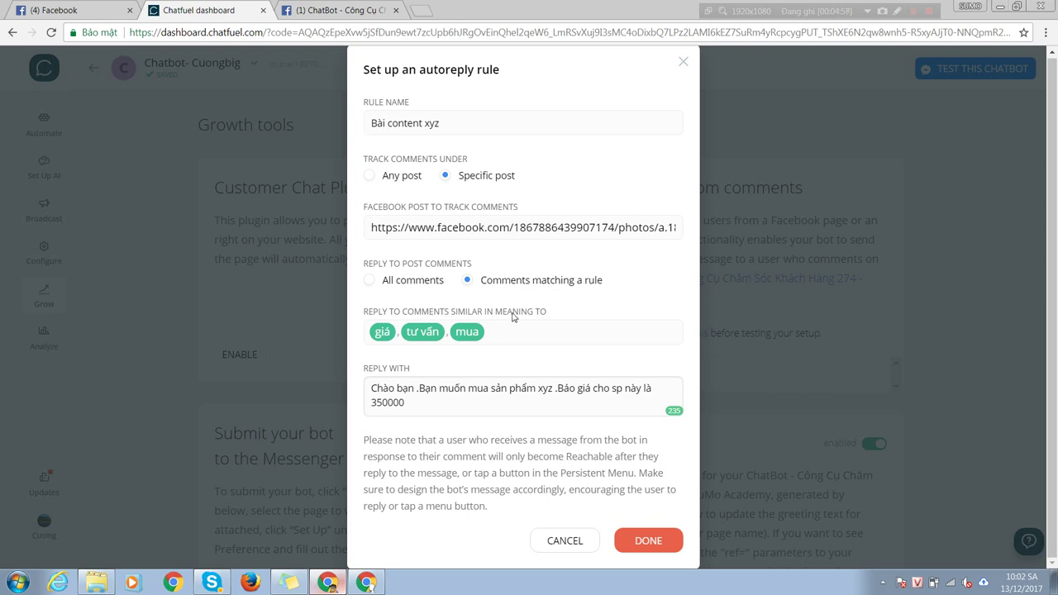
{"action": "left_click", "coordinate": [393, 283]}
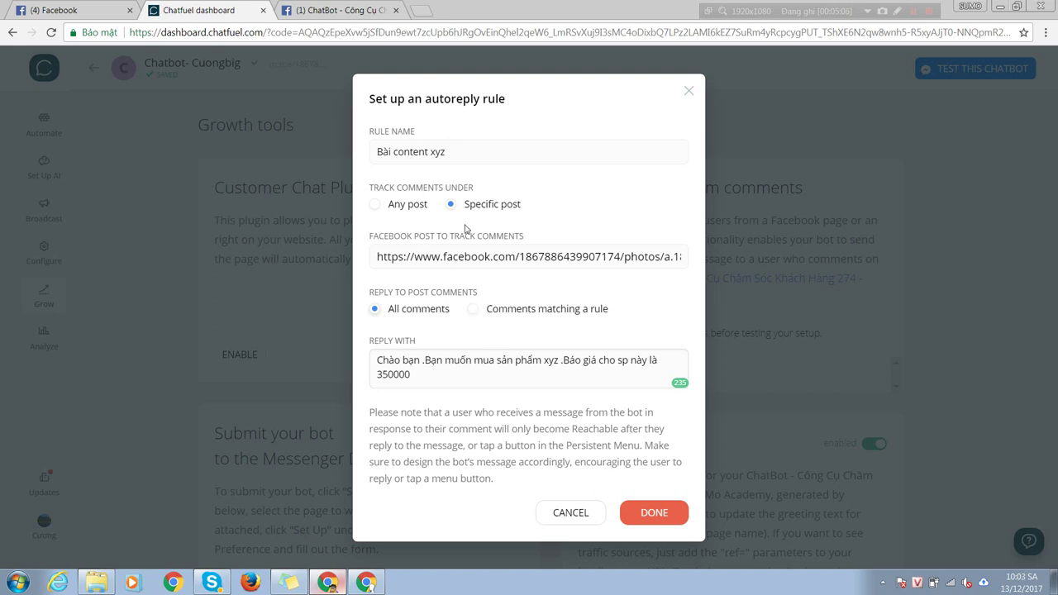
{"action": "left_click", "coordinate": [471, 310]}
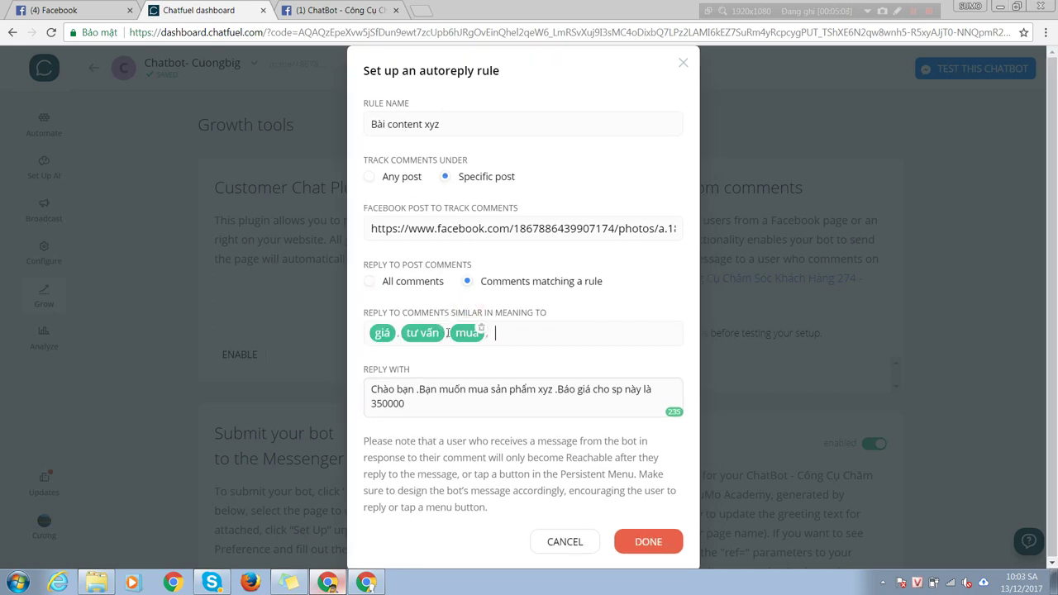
{"action": "left_click", "coordinate": [644, 541]}
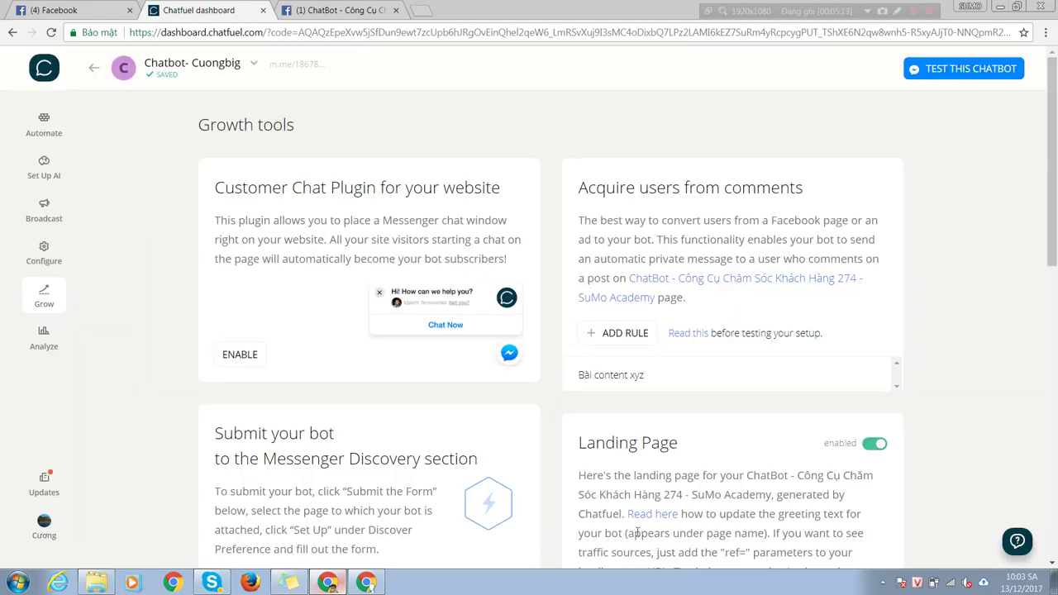
Add another autoreply rule for comments and name it "Bai xyz size"
{"action": "left_click", "coordinate": [615, 333]}
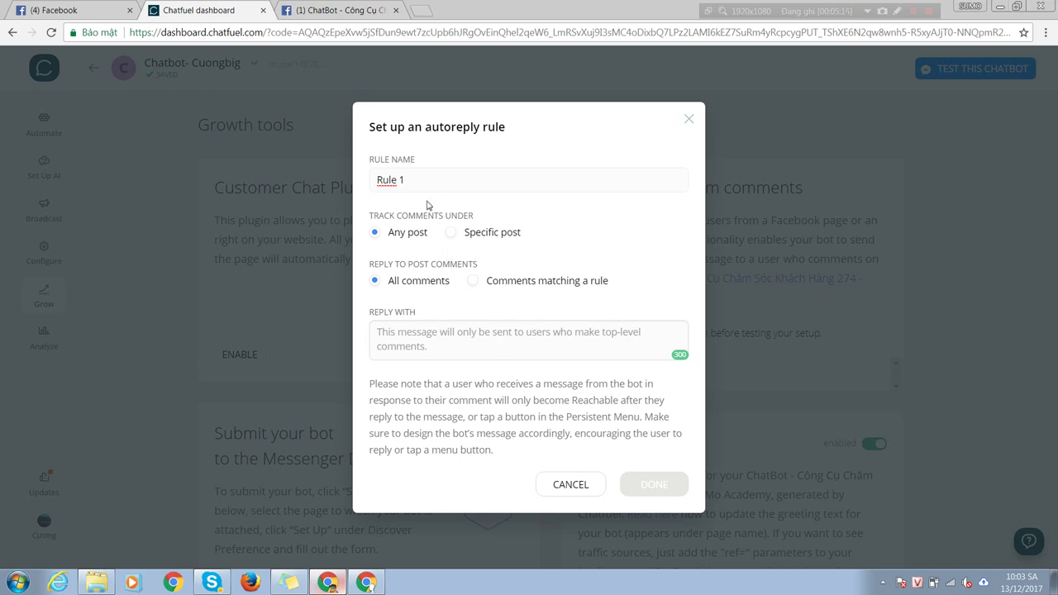
{"action": "left_click_drag", "start_coordinate": [425, 179], "coordinate": [355, 178]}
{"action": "type", "text": "Bai x"}
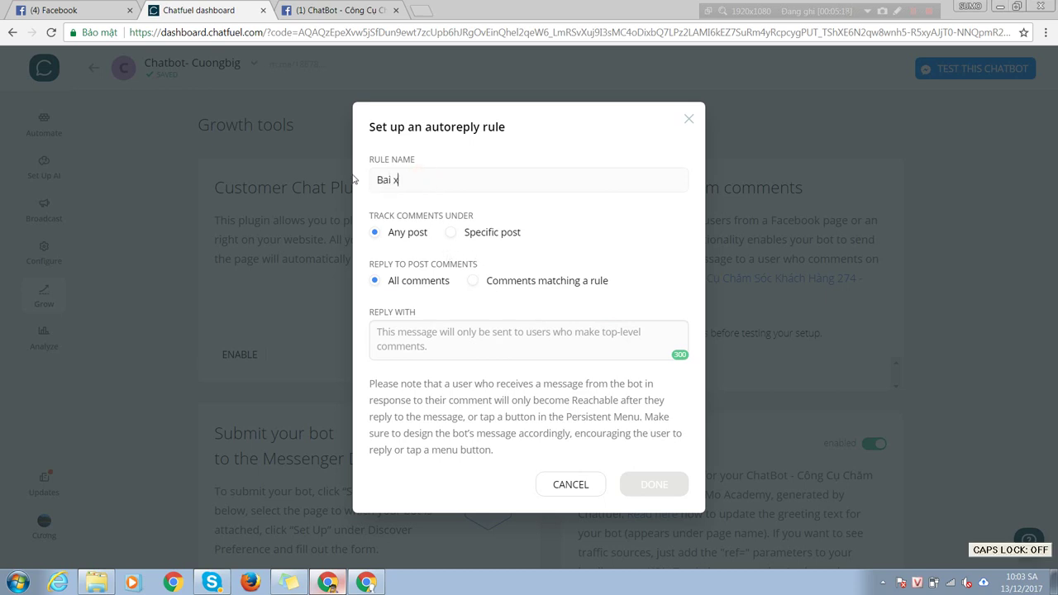
{"action": "type", "text": "yz siz"}
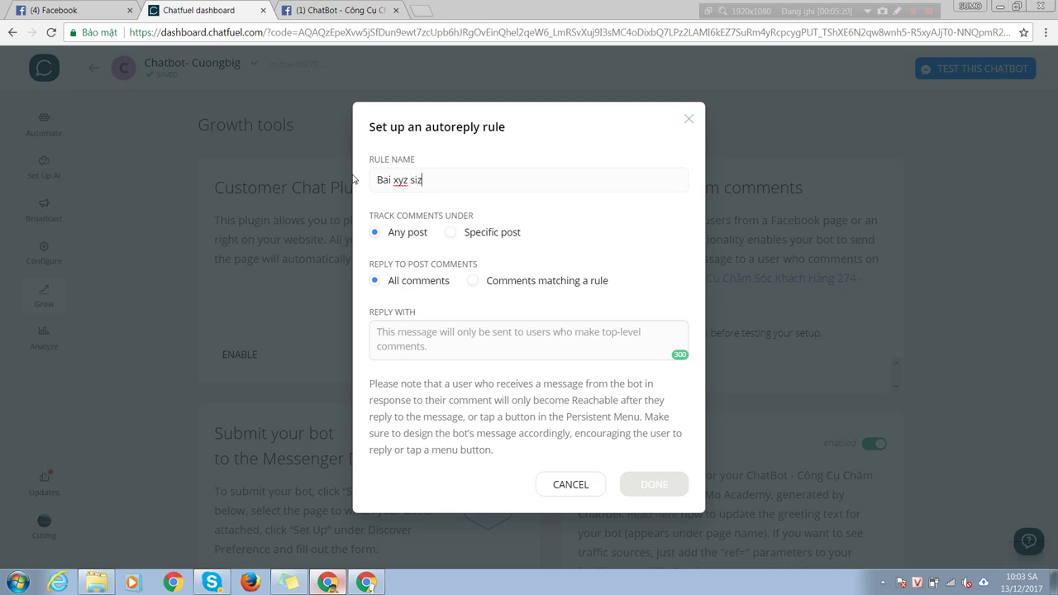
{"action": "type", "text": "e"}
Make the new rule track comments under a specific post, using the copied bicycle post link
{"action": "left_click", "coordinate": [450, 233]}
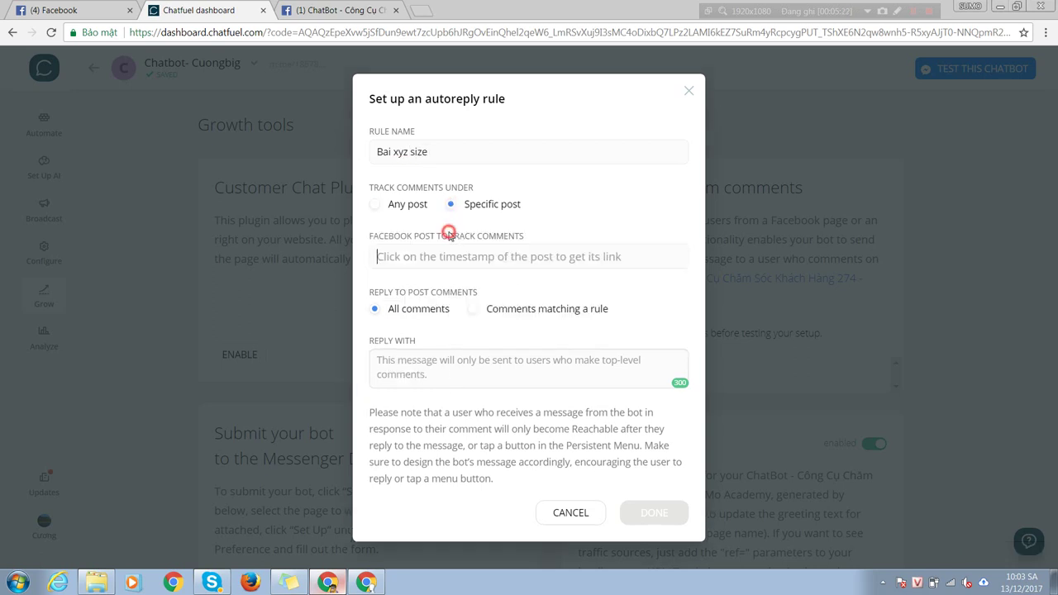
{"action": "left_click", "coordinate": [430, 261]}
{"action": "key", "text": "ctrl+v"}
{"action": "left_click", "coordinate": [435, 370]}
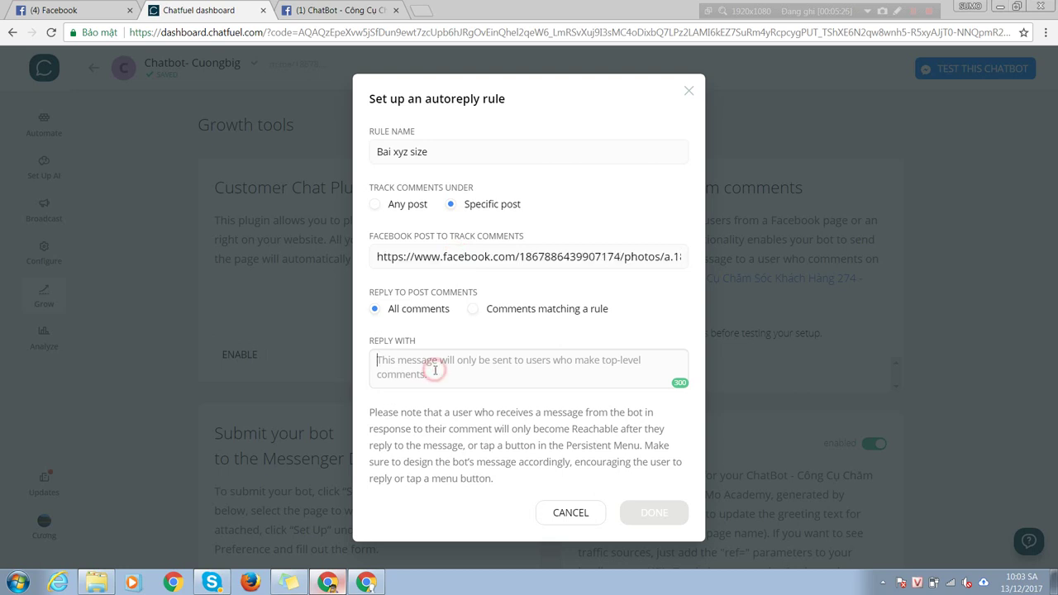
Make the rule reply only to comments matching a rule, with the phrases "size" and "cỡ"
{"action": "type", "text": "siz"}
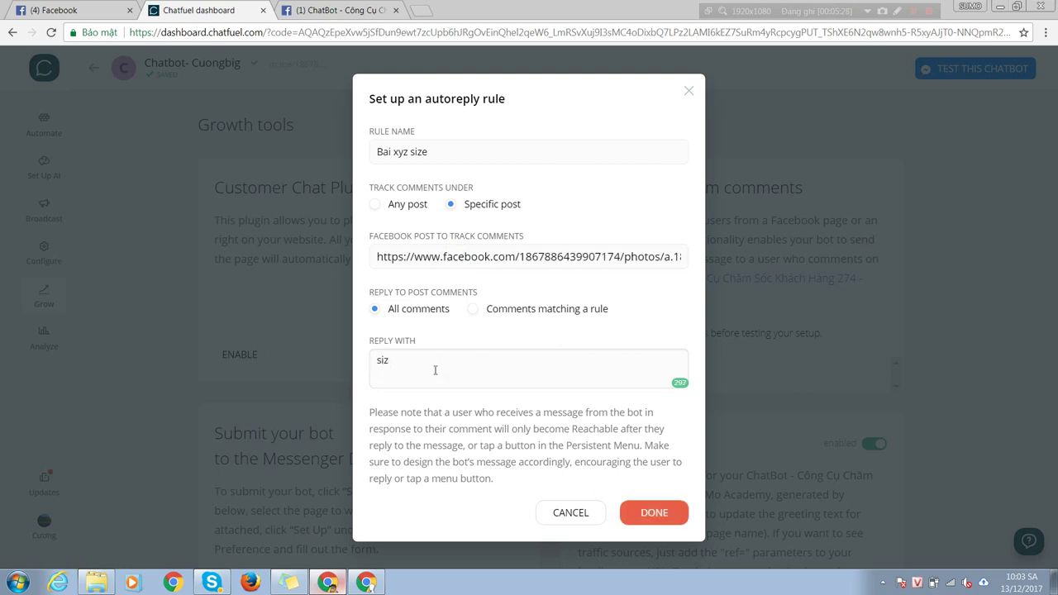
{"action": "left_click", "coordinate": [472, 309]}
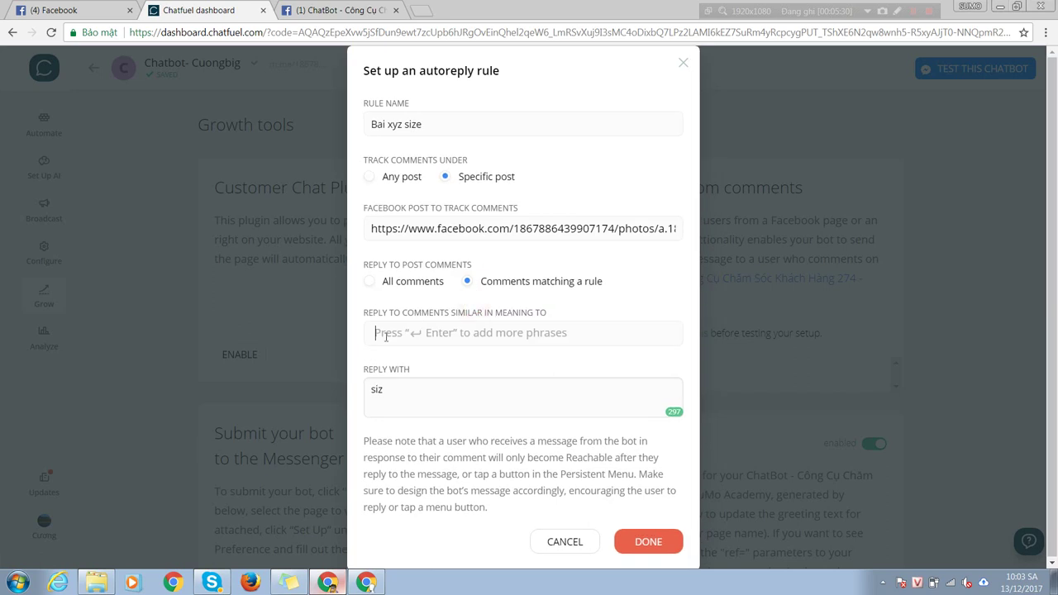
{"action": "type", "text": "siz"}
{"action": "key", "text": "Return"}
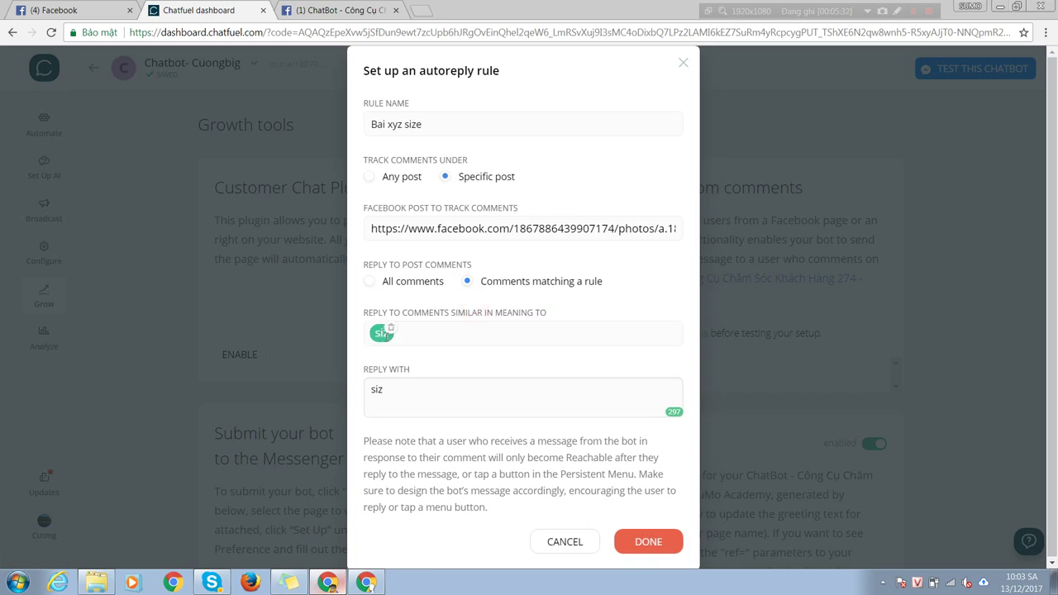
{"action": "type", "text": "e "}
{"action": "type", "text": "co"}
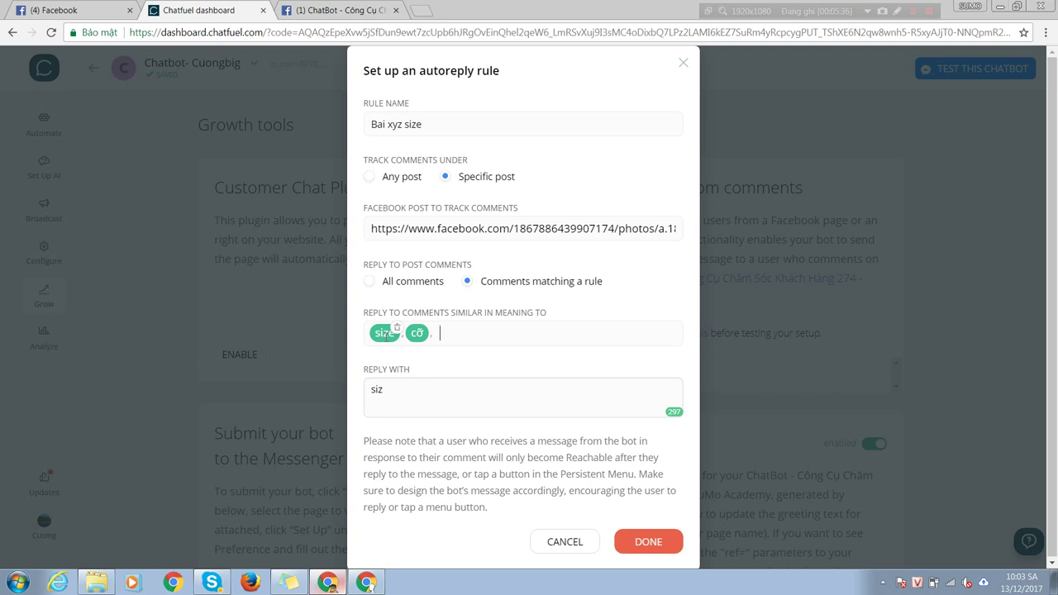
Replace the rule's reply text with "Sản phẩm này có size là xxl" and save the rule
{"action": "left_click", "coordinate": [393, 394]}
{"action": "key", "text": "BackSpace"}
{"action": "key", "text": "BackSpace"}
{"action": "key", "text": "BackSpace"}
{"action": "key", "text": "Caps_Lock"}
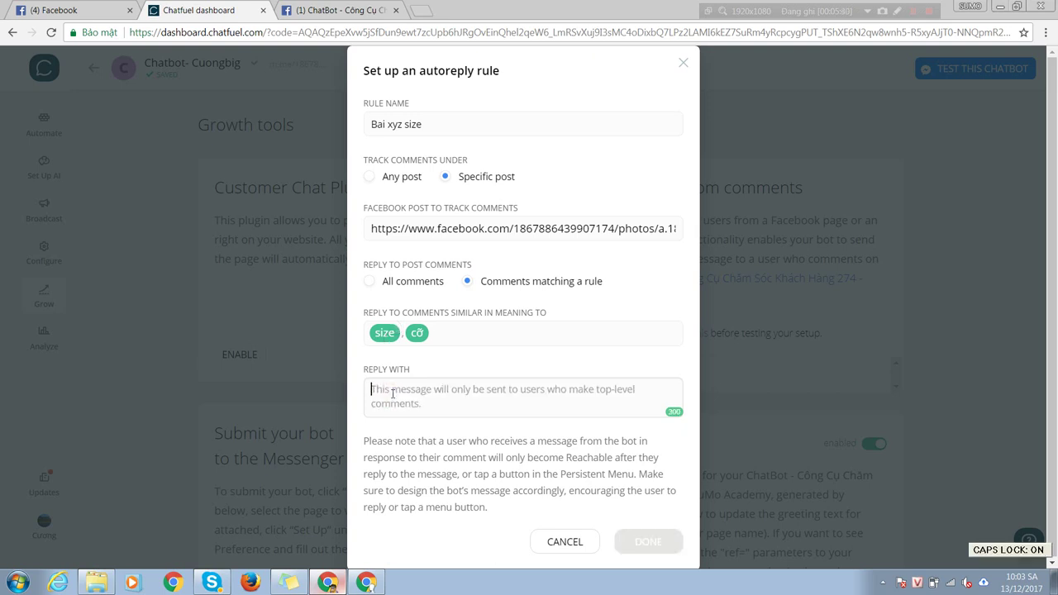
{"action": "type", "text": "S"}
{"action": "key", "text": "Caps_Lock"}
{"action": "type", "text": "ản phẩm "}
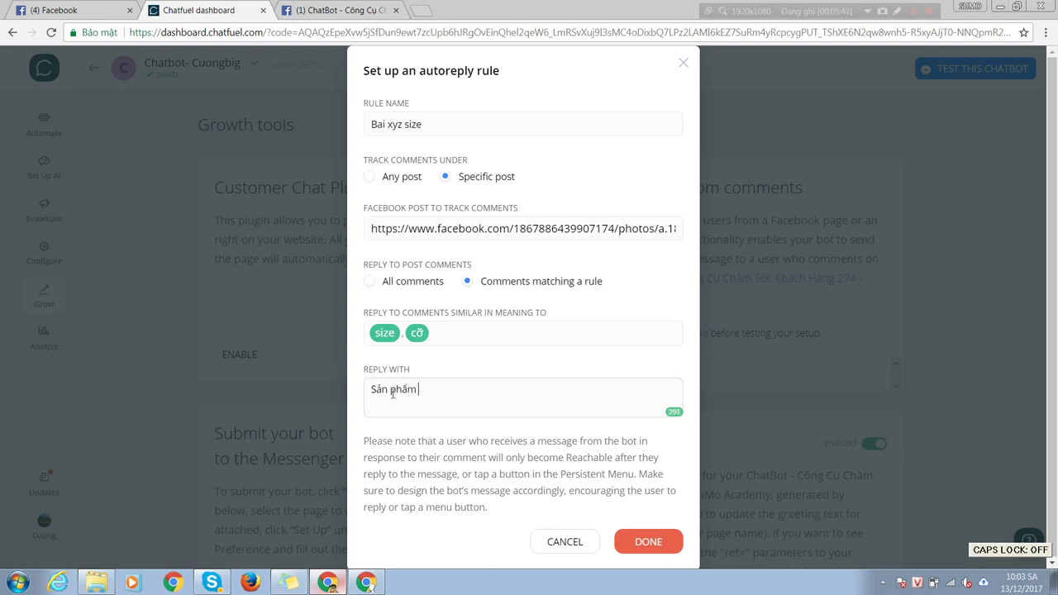
{"action": "type", "text": "này cos"}
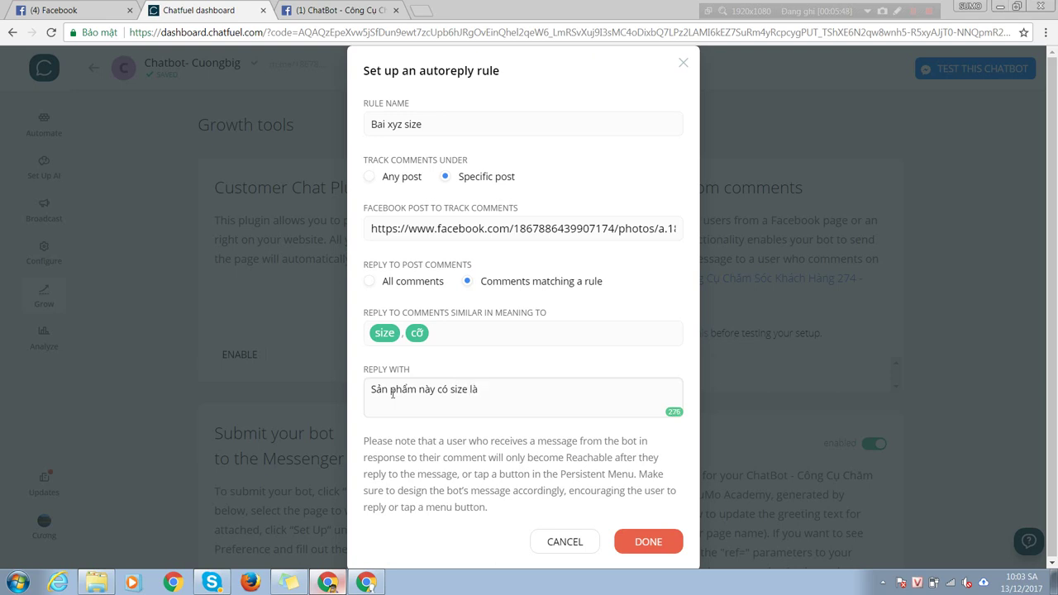
{"action": "type", "text": "size là xxxk"}
{"action": "left_click", "coordinate": [638, 541]}
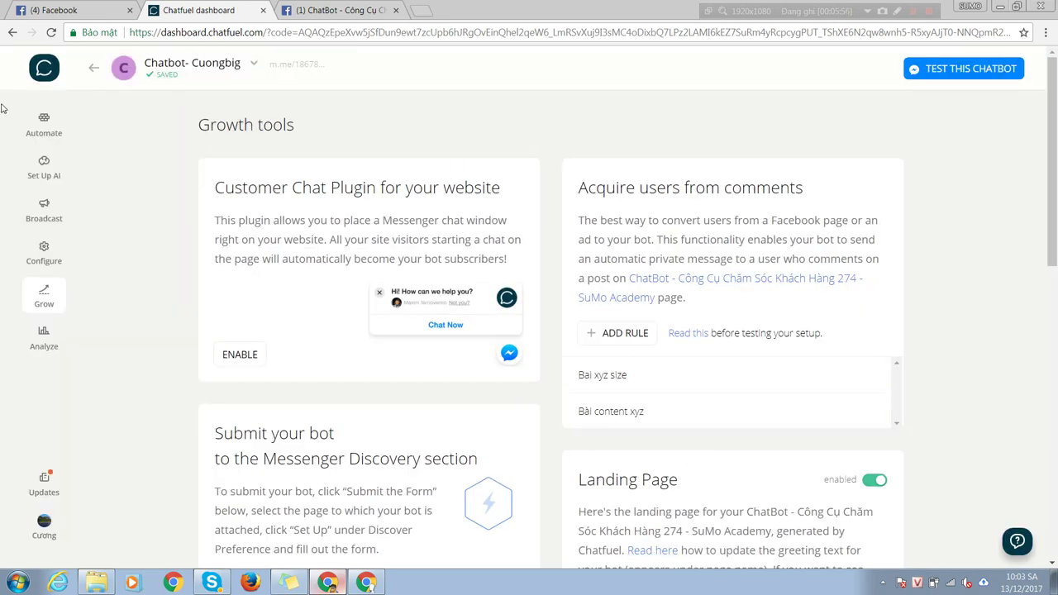
Switch to the other Facebook account's browser window and post the comment "Có size lớn không bạn" under the bicycle post
{"action": "left_click", "coordinate": [366, 583]}
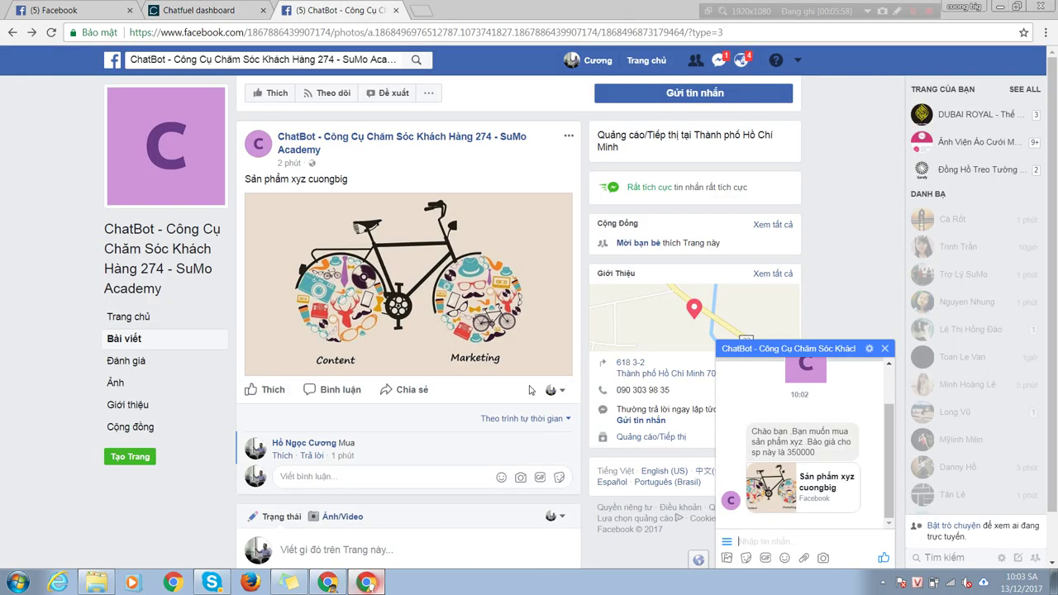
{"action": "left_click", "coordinate": [336, 477]}
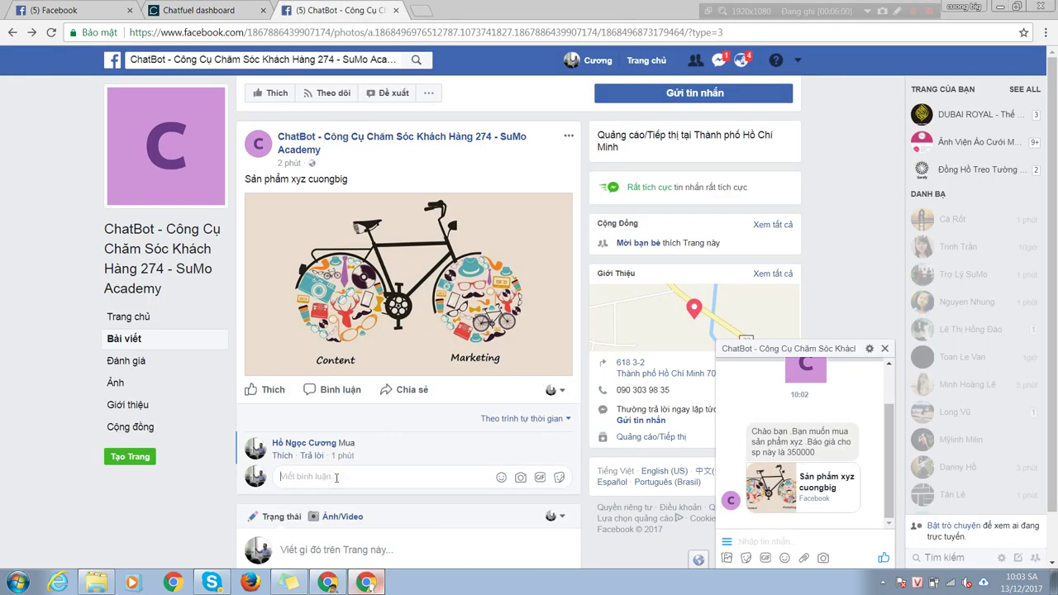
{"action": "key", "text": "Caps_Lock"}
{"action": "type", "text": "Có"}
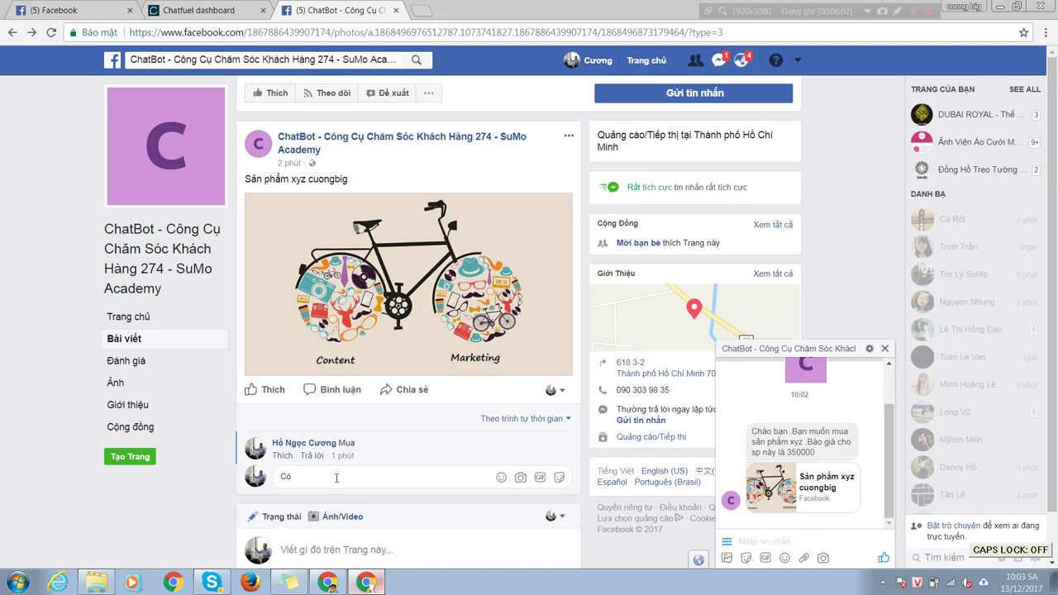
{"action": "type", "text": " size lớn không bạn"}
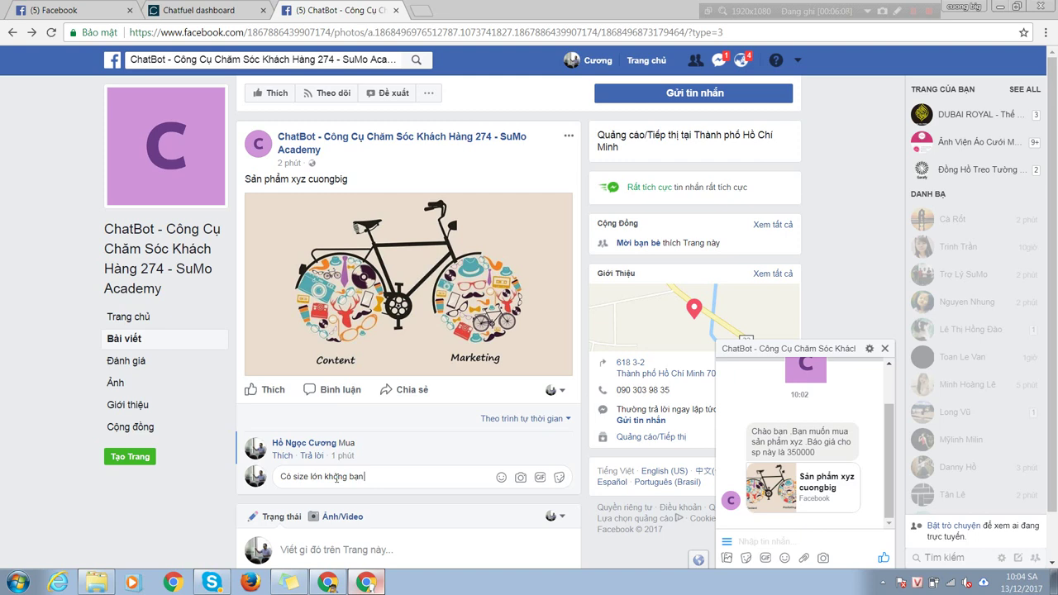
{"action": "key", "text": "Return"}
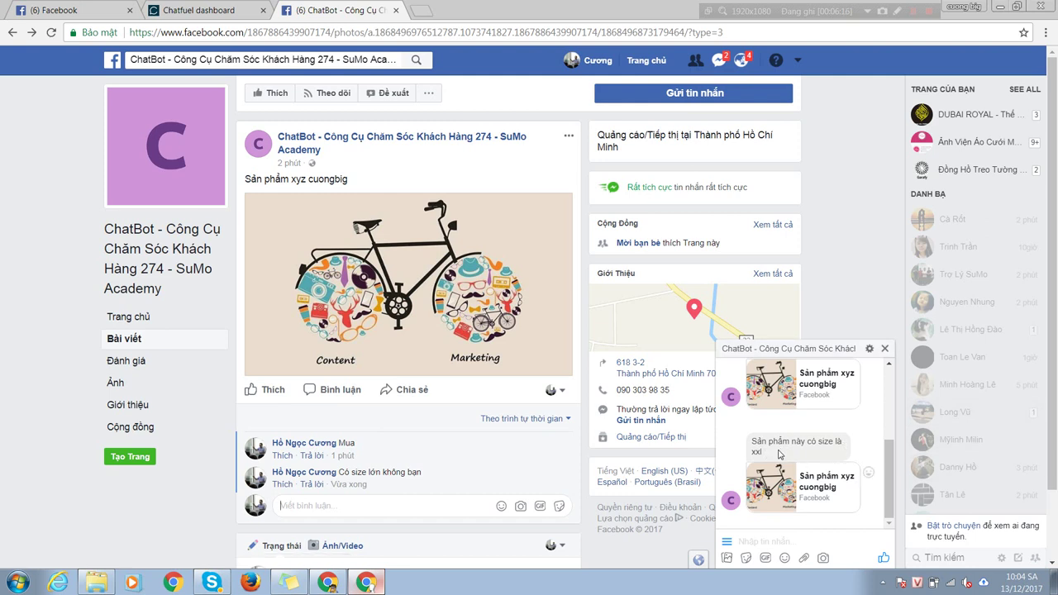
Return to the Chatbot- Cuongbig growth tools in Chatfuel and open the "Bai xyz size" rule for review
{"action": "left_click", "coordinate": [595, 64]}
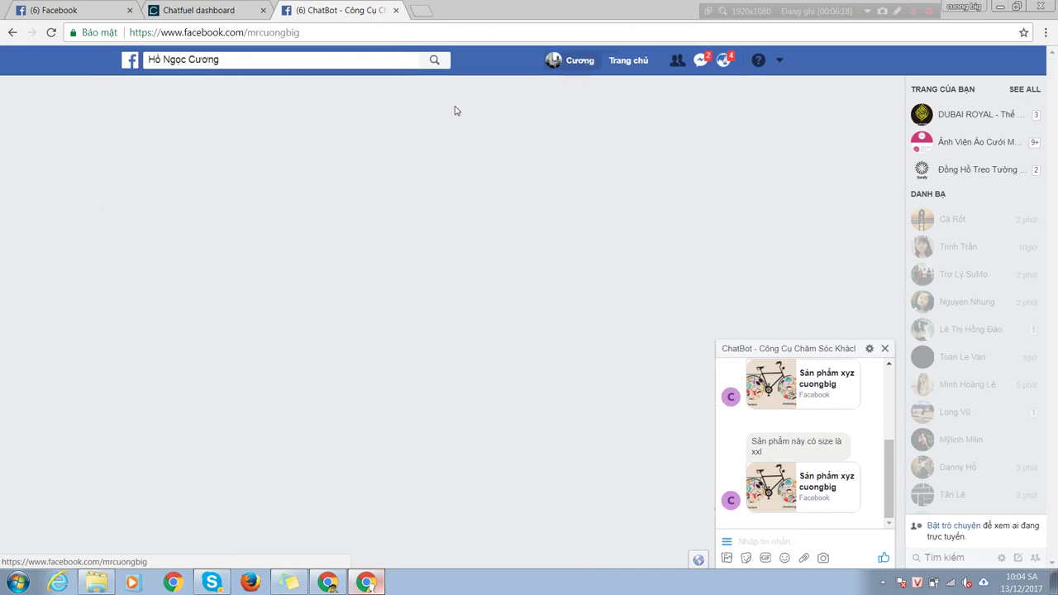
{"action": "left_click", "coordinate": [206, 11]}
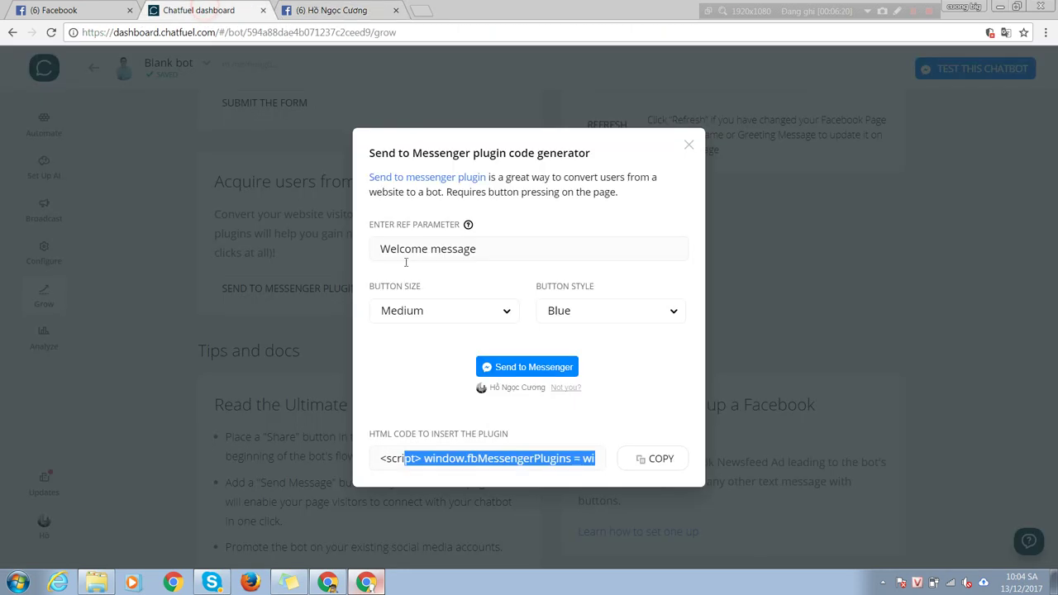
{"action": "left_click", "coordinate": [327, 582]}
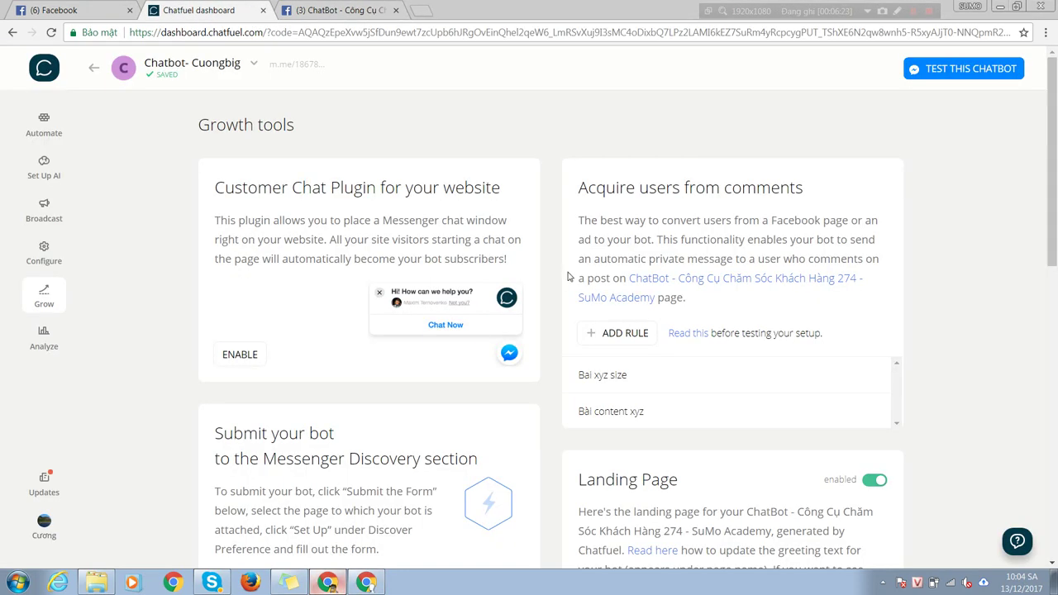
{"action": "left_click", "coordinate": [623, 387]}
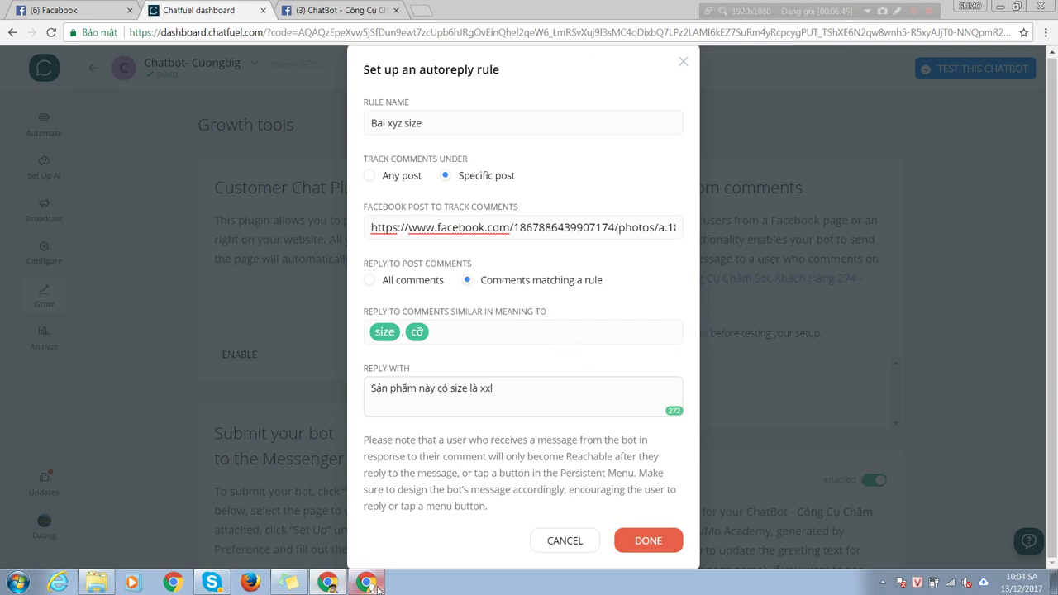
Switch to the commenting account's Facebook window and look through its notifications
{"action": "left_click", "coordinate": [327, 583]}
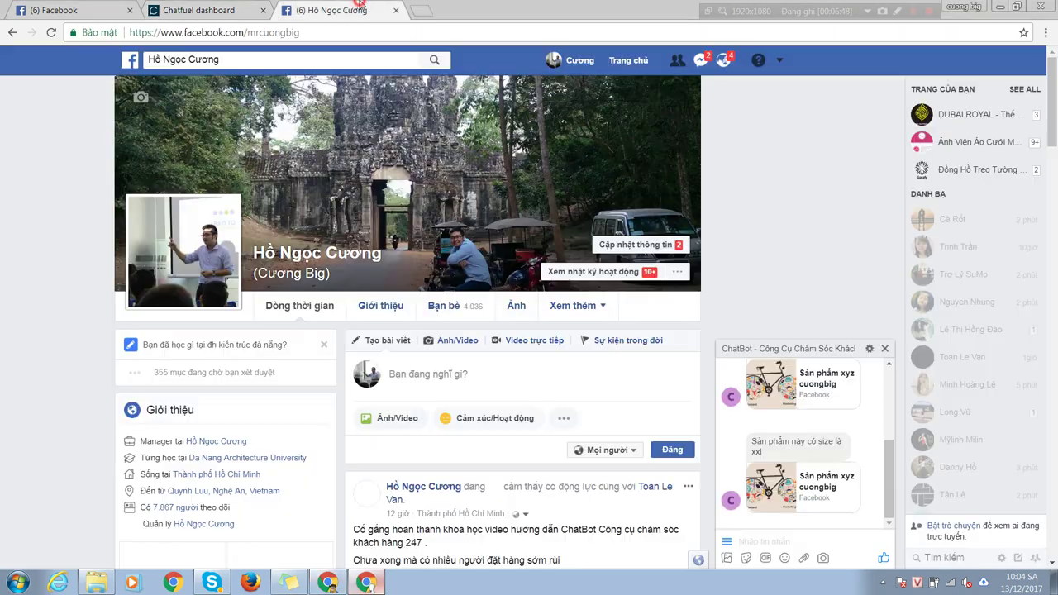
{"action": "left_click", "coordinate": [362, 9]}
{"action": "left_click", "coordinate": [725, 60]}
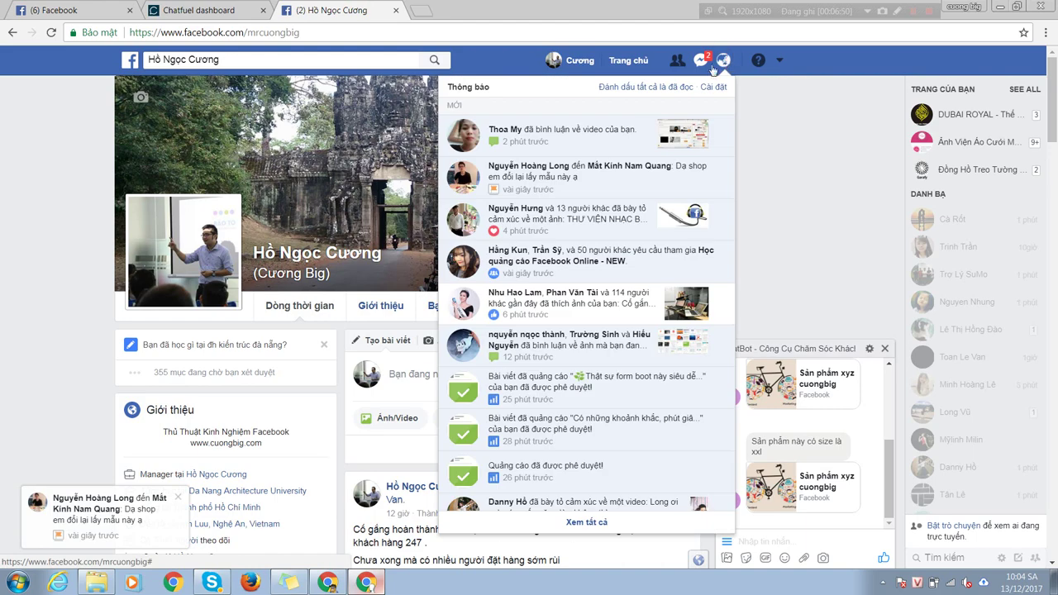
{"action": "scroll", "coordinate": [609, 355], "scroll_direction": "down", "scroll_amount": 5}
{"action": "scroll", "coordinate": [610, 364], "scroll_direction": "down", "scroll_amount": 1}
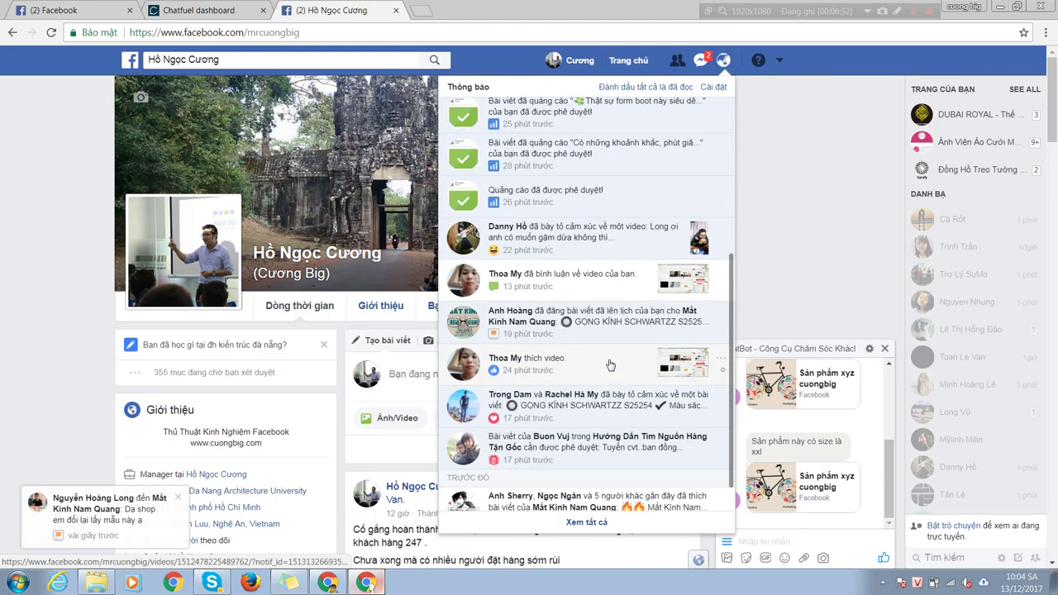
{"action": "scroll", "coordinate": [610, 365], "scroll_direction": "up", "scroll_amount": 3}
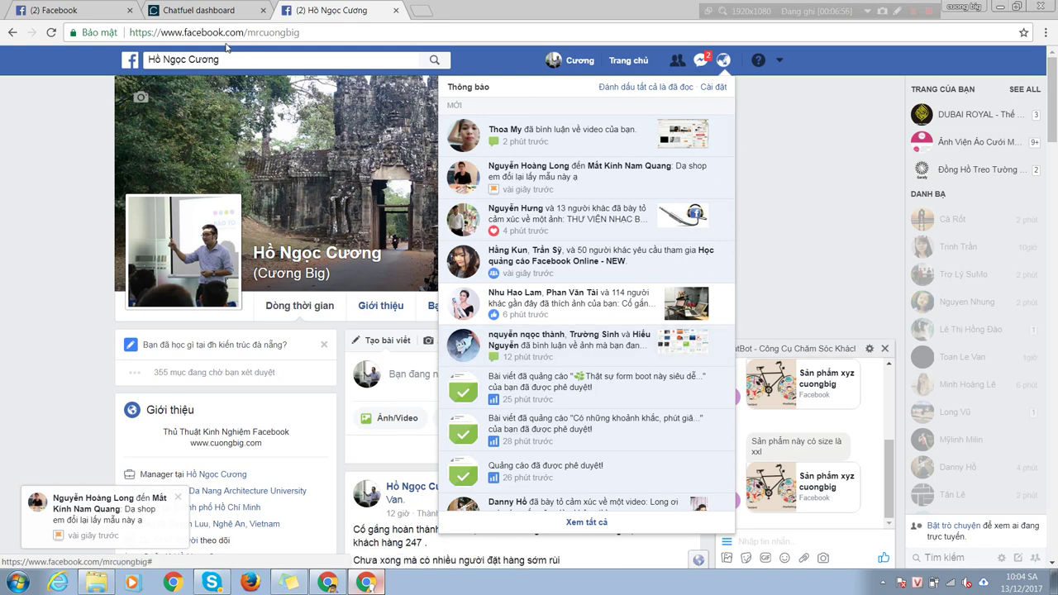
{"action": "left_click", "coordinate": [816, 150]}
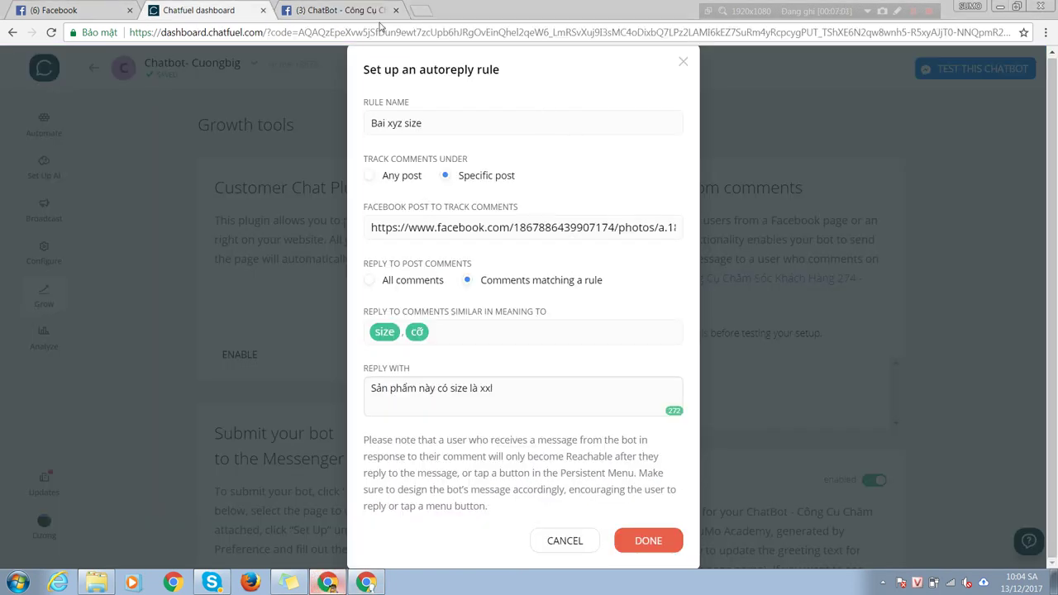
Check the recent Messenger conversations in the page administrator's Facebook account and return to the open Chatfuel rule
{"action": "left_click", "coordinate": [374, 11]}
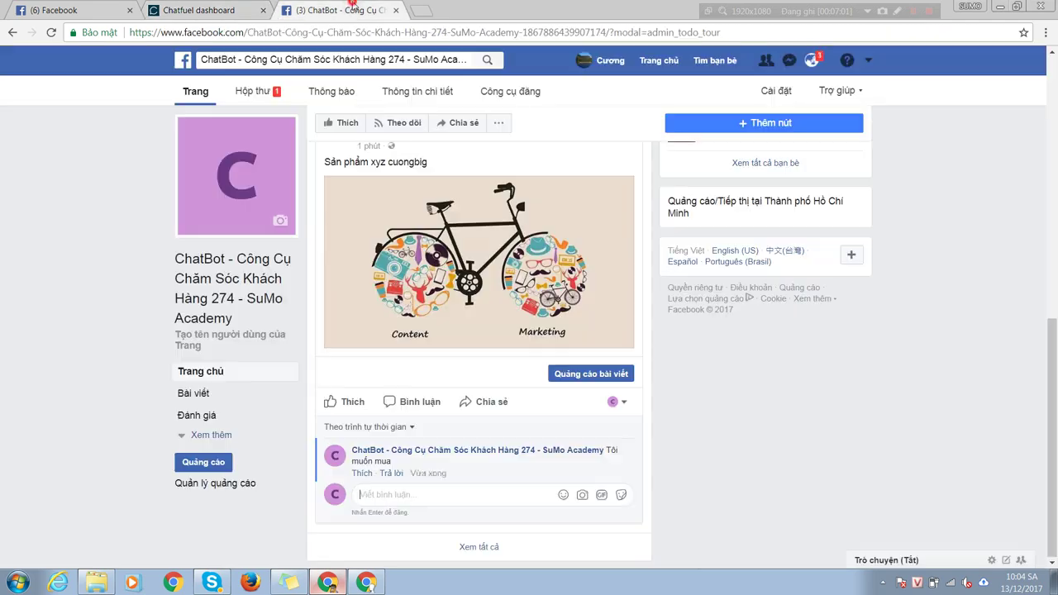
{"action": "left_click", "coordinate": [786, 62]}
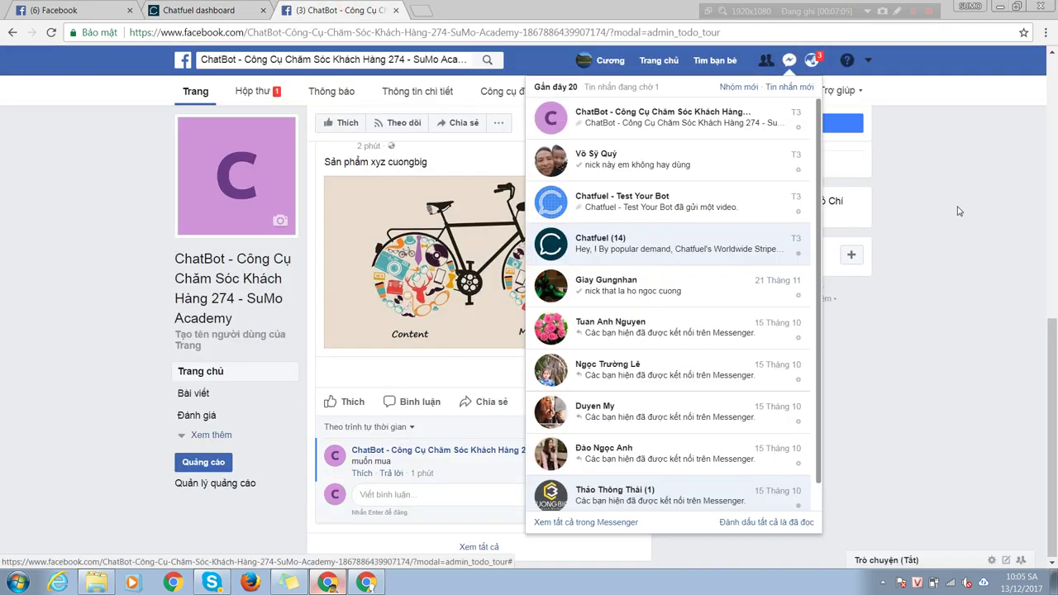
{"action": "left_click", "coordinate": [959, 208]}
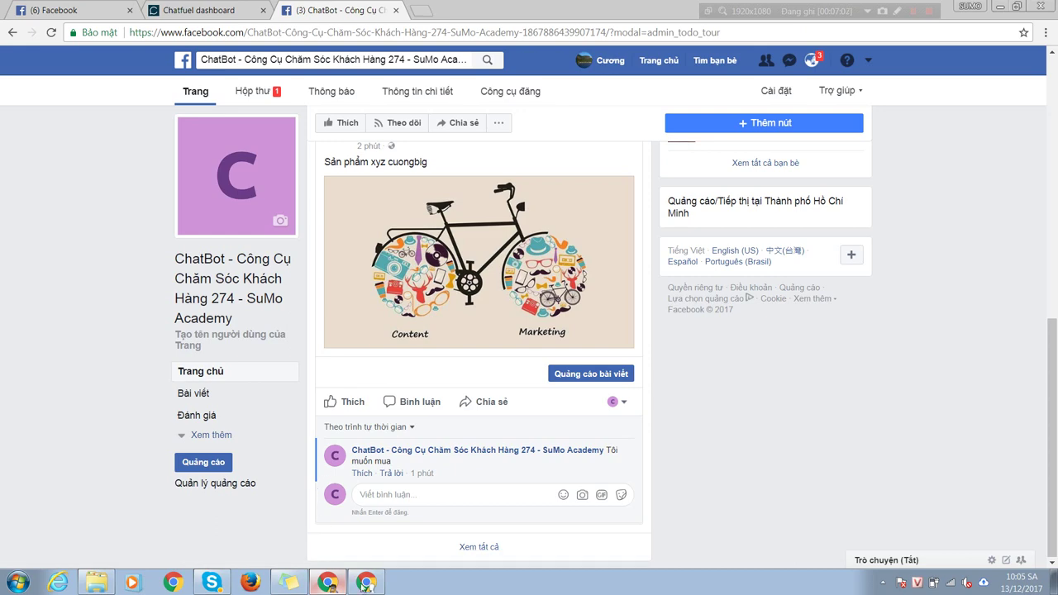
{"action": "left_click", "coordinate": [610, 60]}
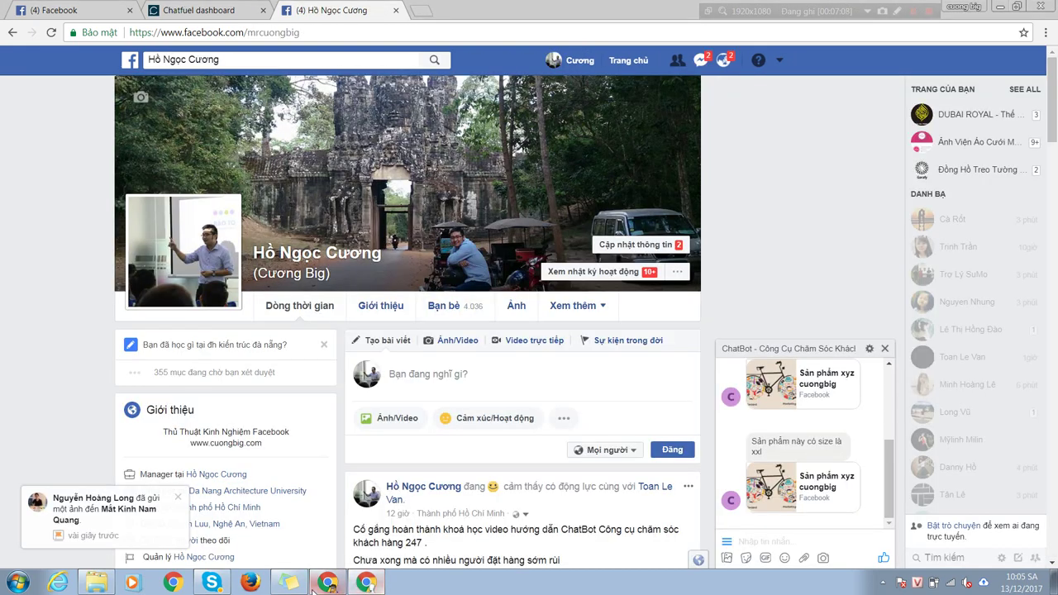
{"action": "key", "text": "alt+Left"}
{"action": "left_click", "coordinate": [202, 12]}
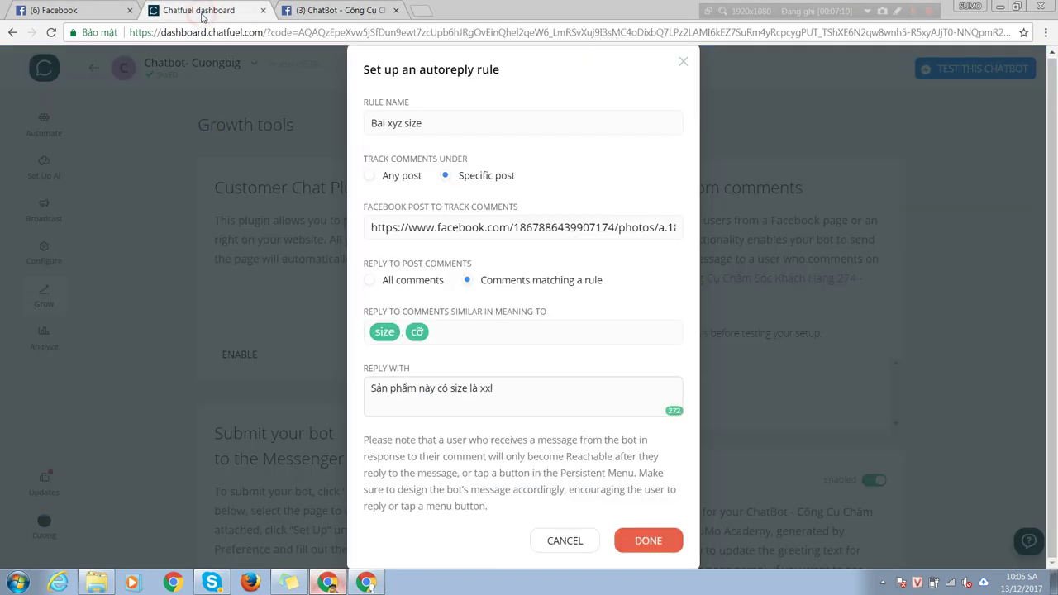